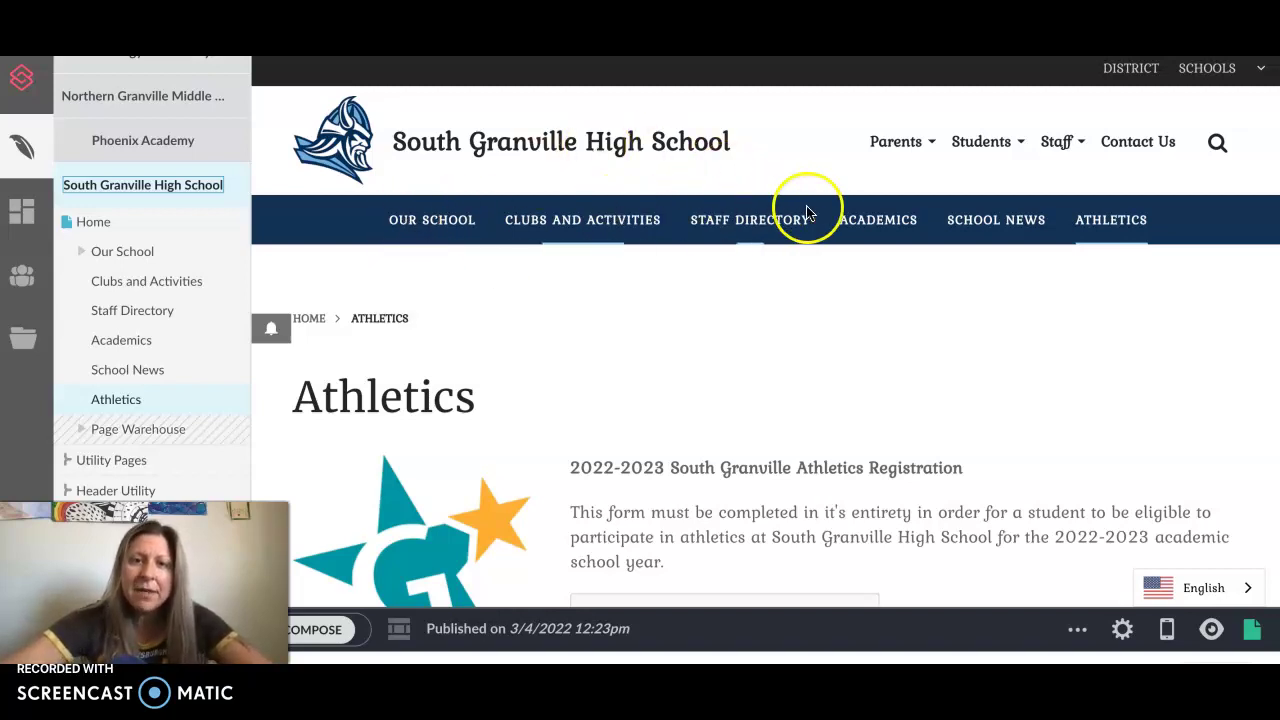
{"action": "mouse_move", "coordinate": [443, 223]}
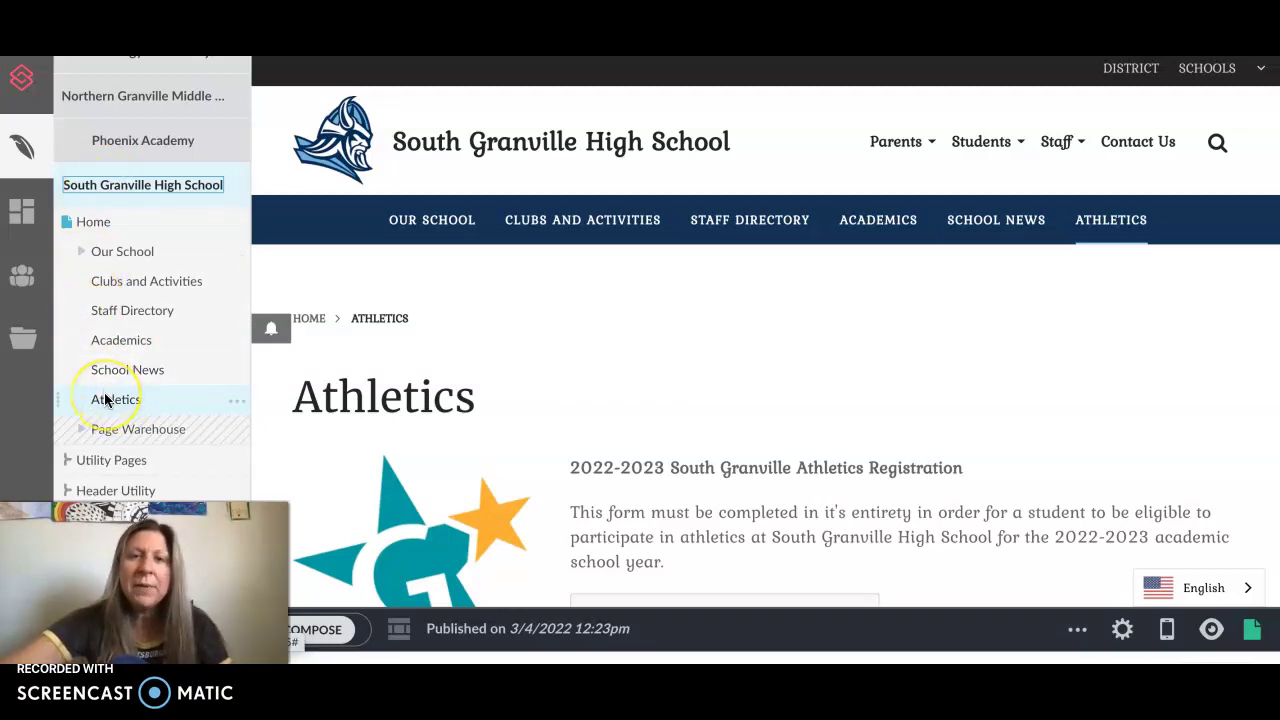
{"action": "mouse_move", "coordinate": [394, 220]}
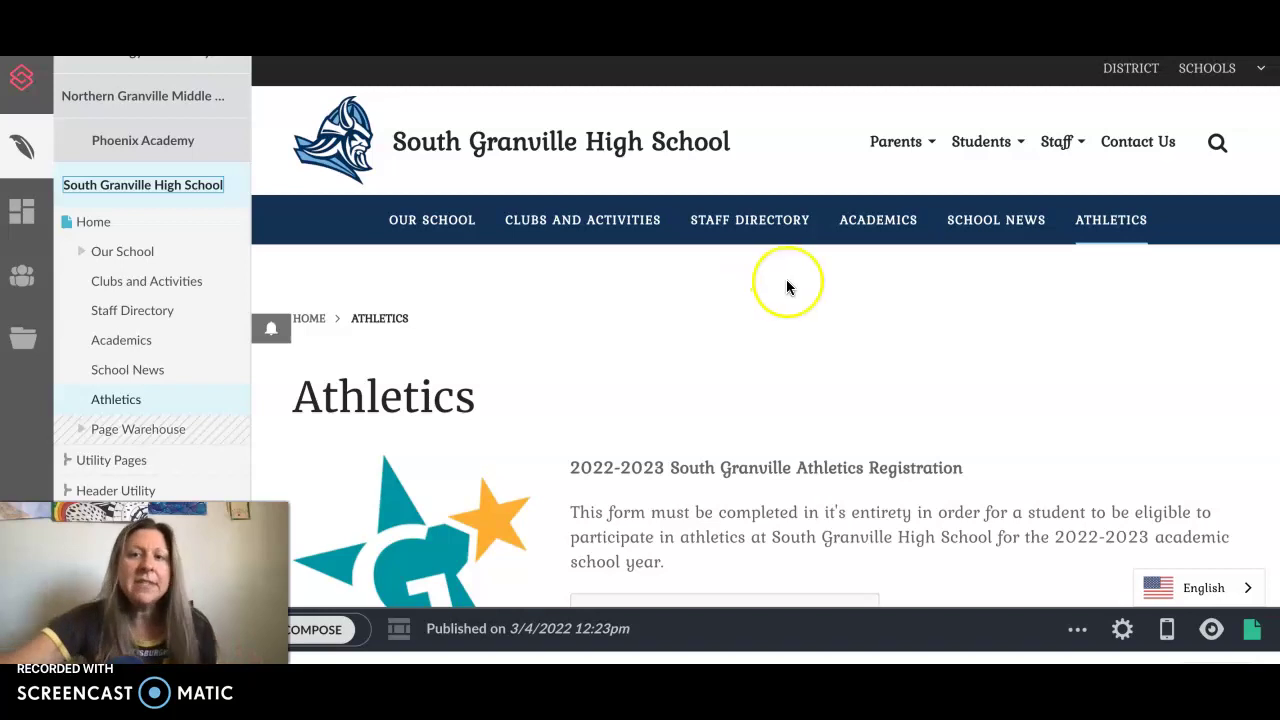
{"action": "mouse_move", "coordinate": [1005, 150]}
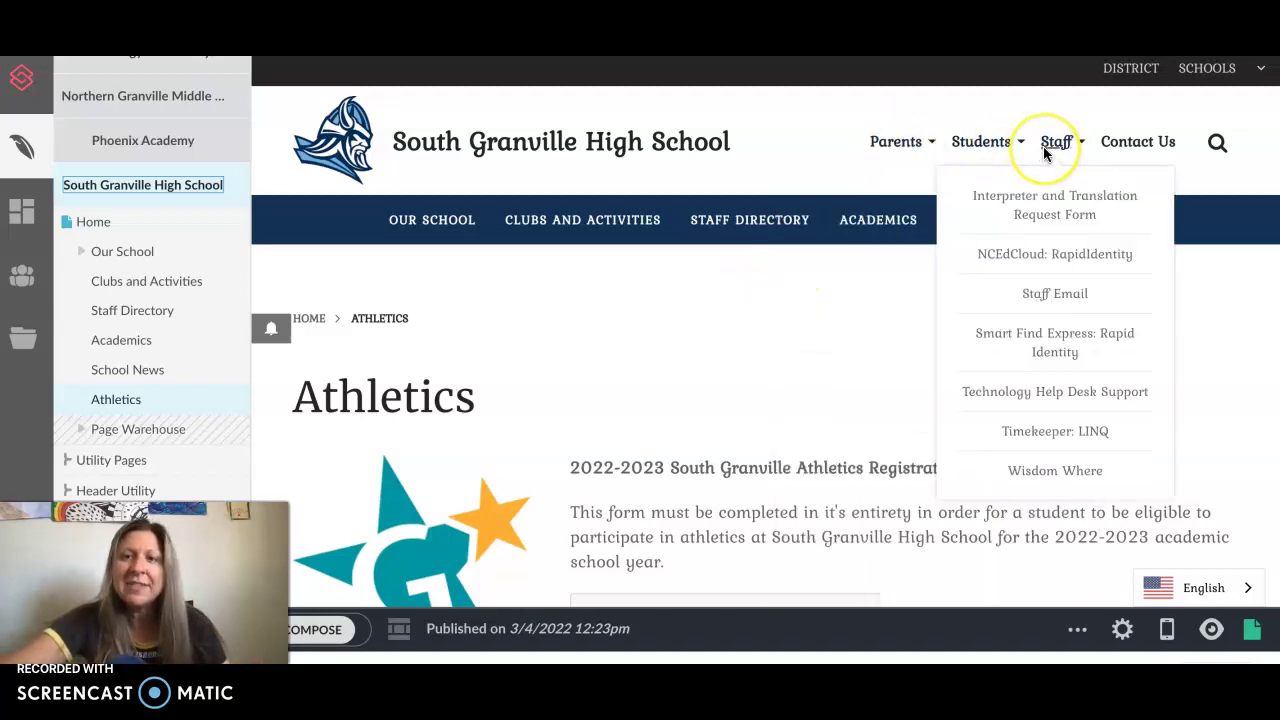
{"action": "mouse_move", "coordinate": [912, 152]}
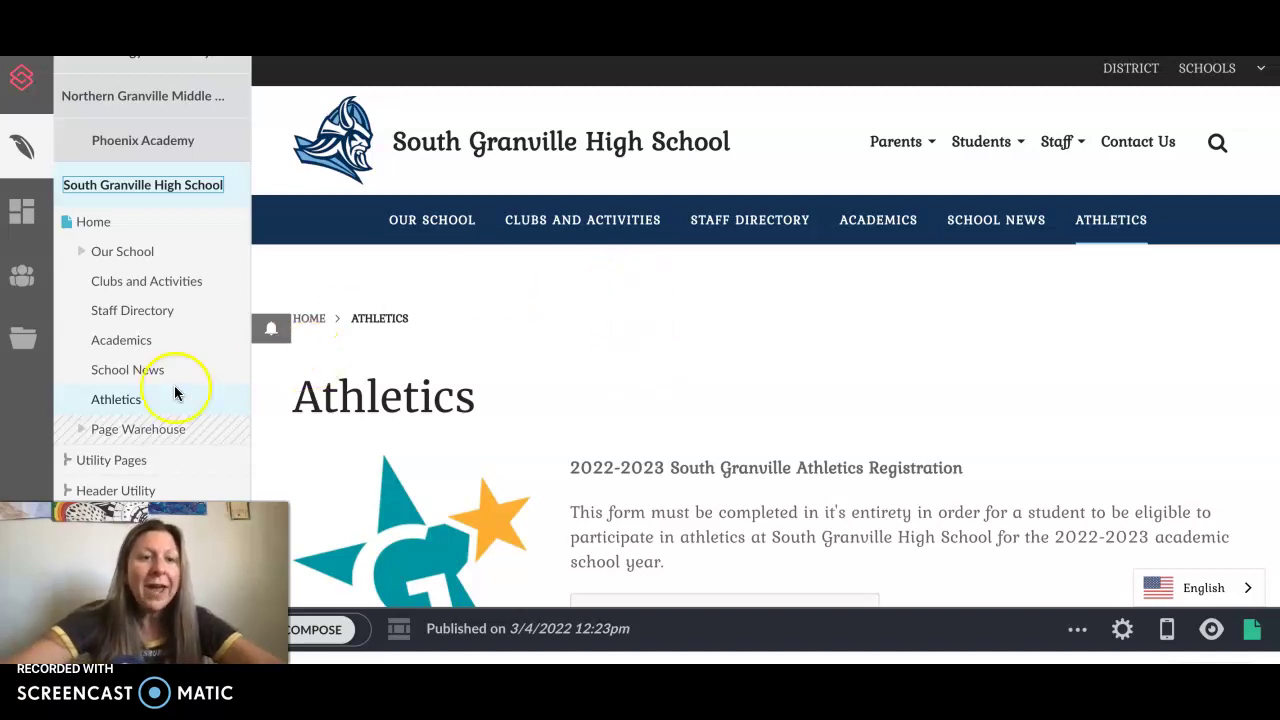
Review the Athletics page's available page actions and its existing content.
{"action": "scroll", "coordinate": [146, 410], "scroll_direction": "down", "scroll_amount": 1}
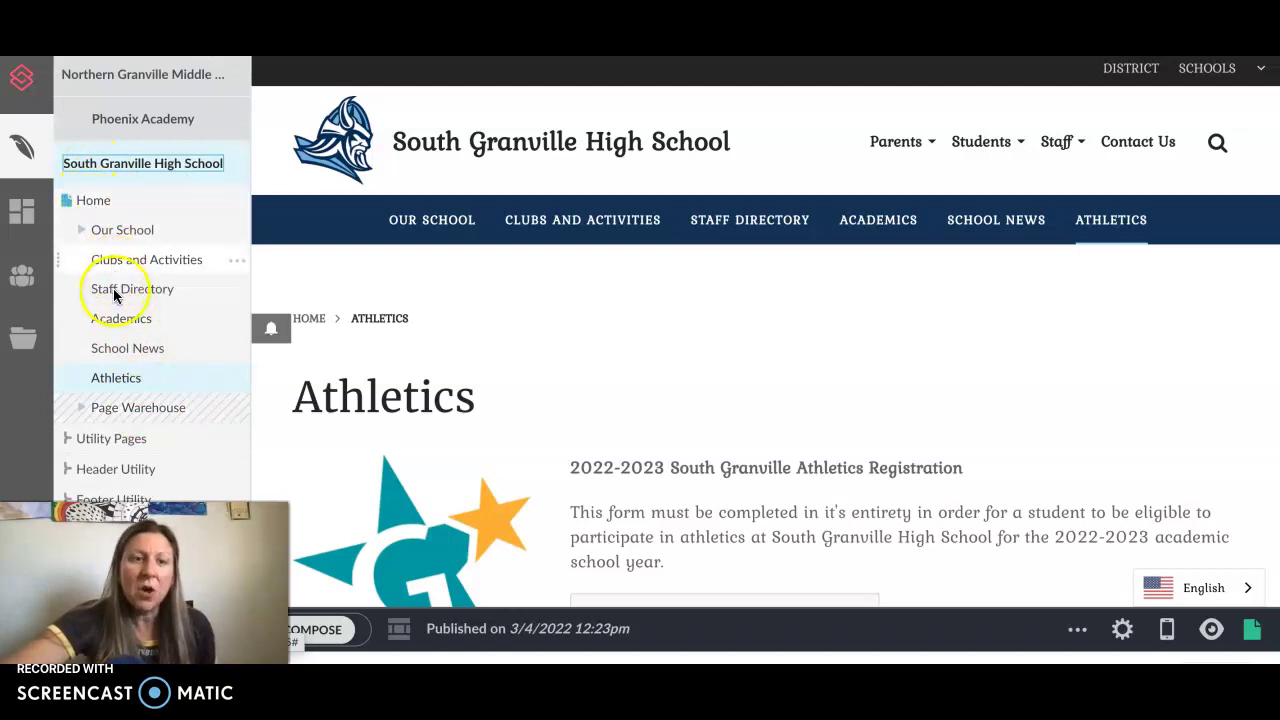
{"action": "left_click", "coordinate": [115, 378]}
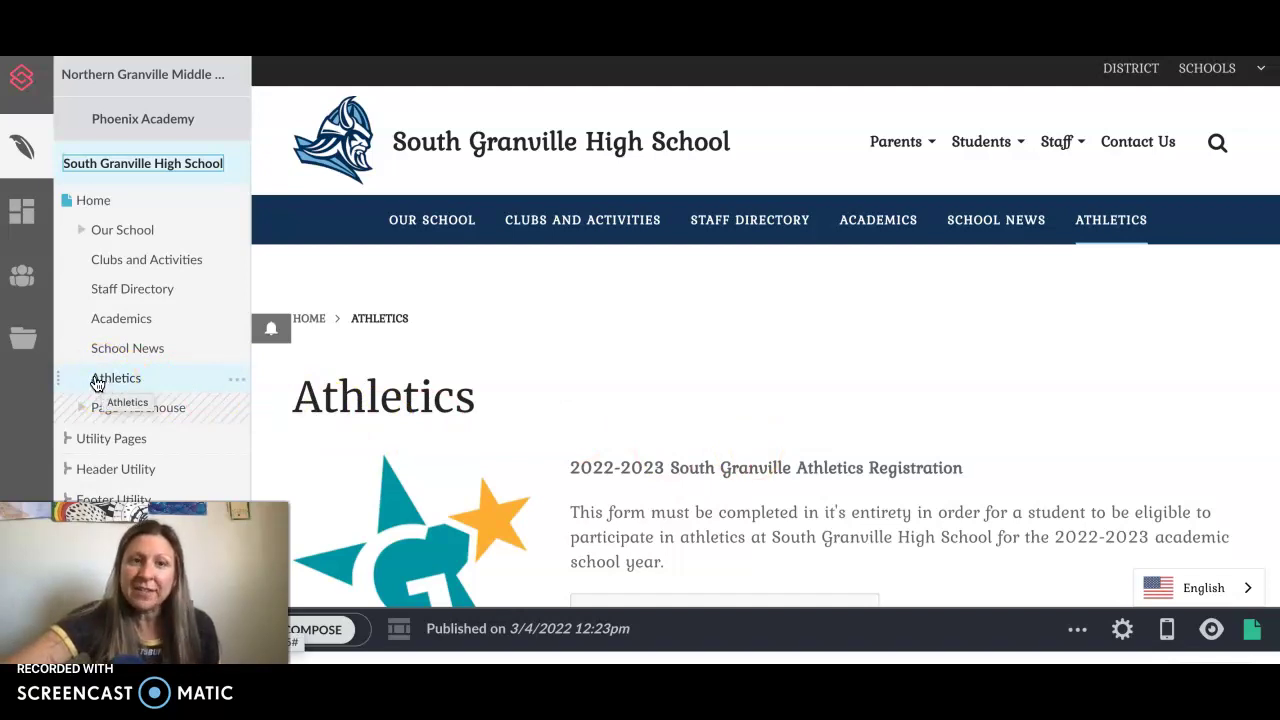
{"action": "left_click", "coordinate": [237, 382]}
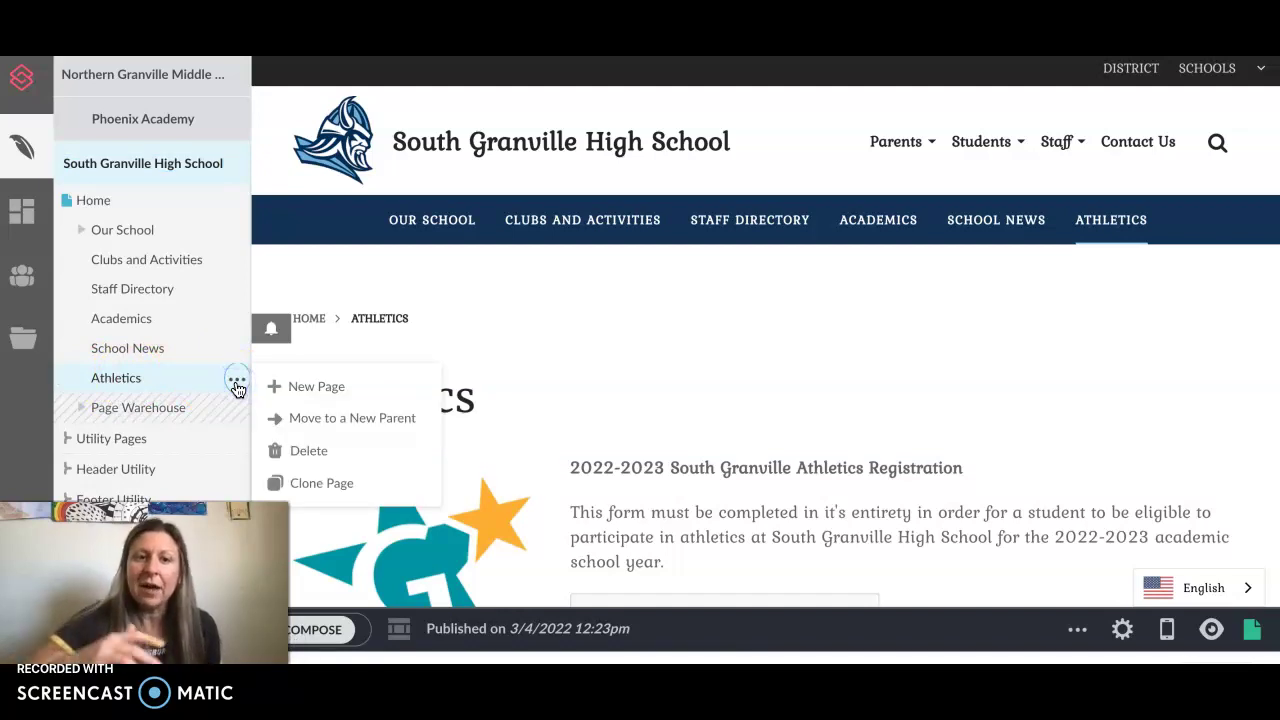
{"action": "left_click", "coordinate": [237, 382]}
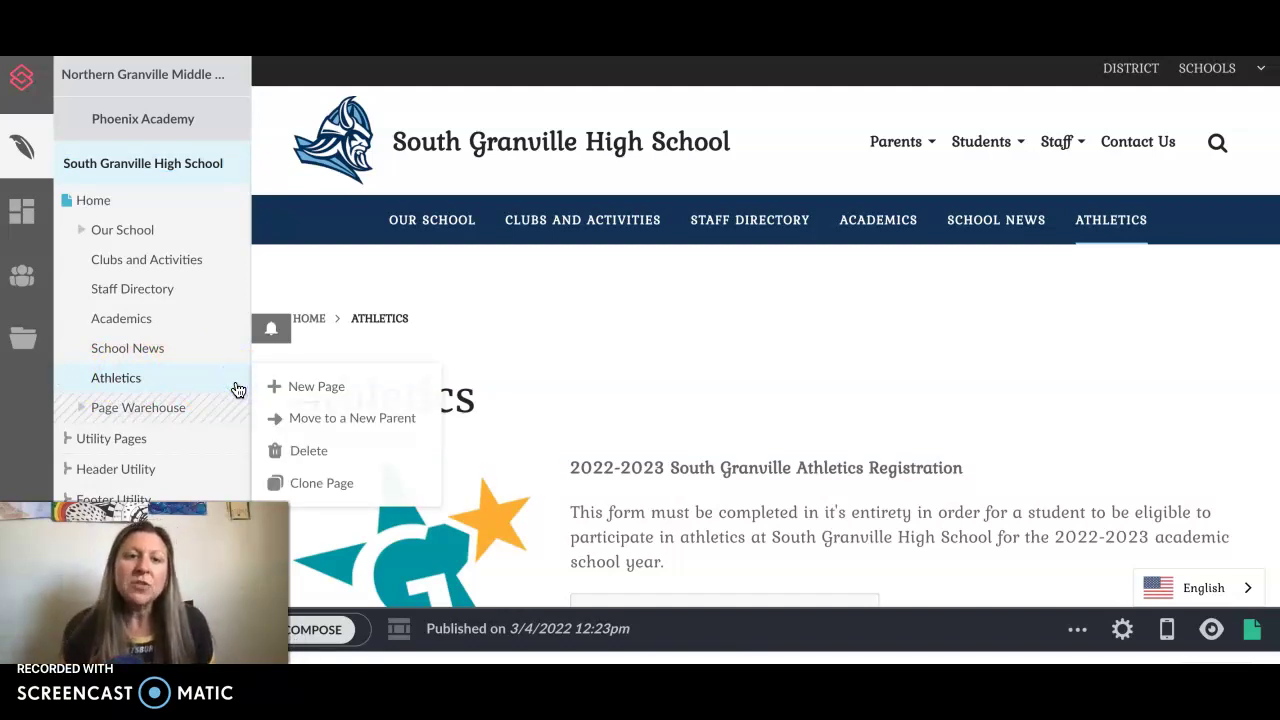
{"action": "left_click", "coordinate": [237, 385]}
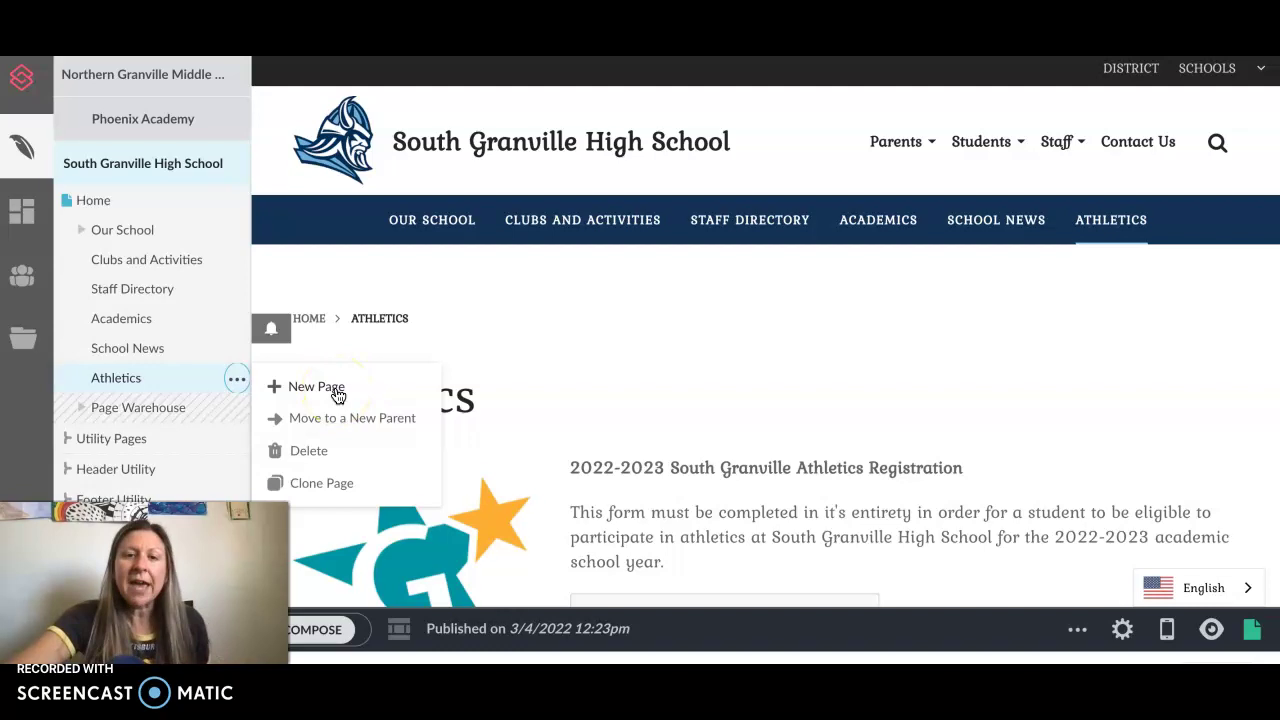
{"action": "scroll", "coordinate": [691, 429], "scroll_direction": "down", "scroll_amount": 4}
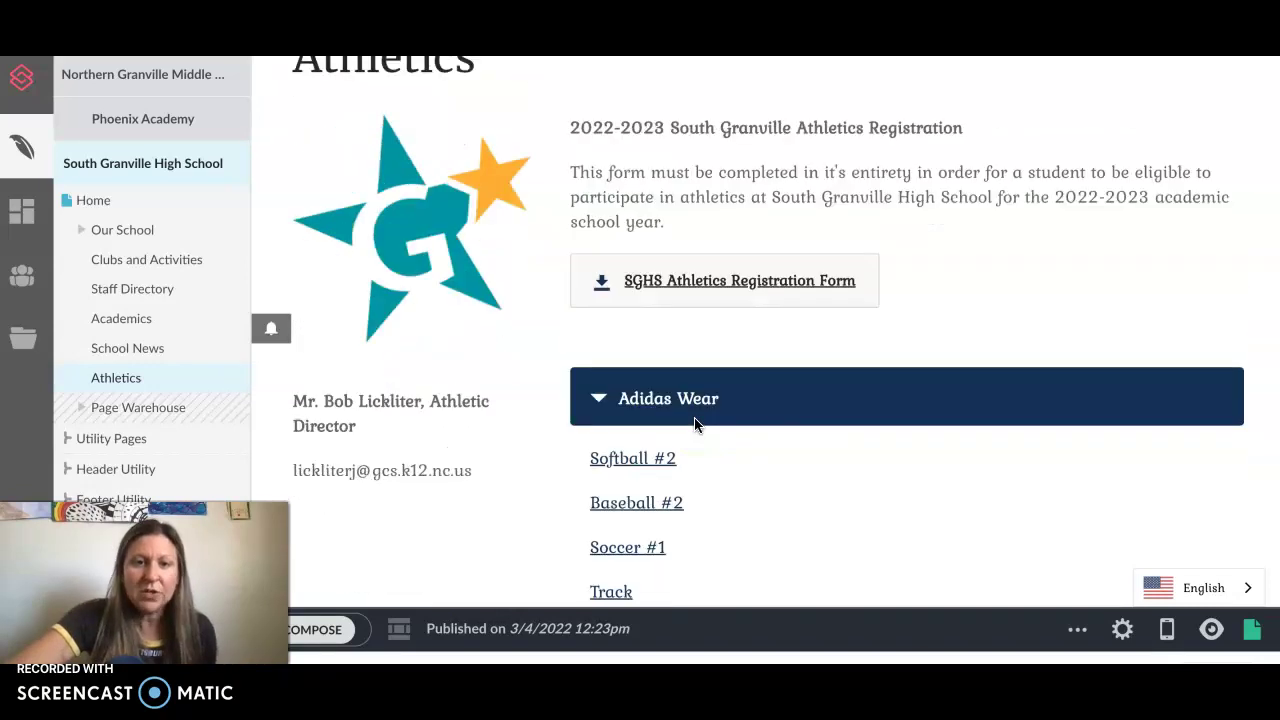
{"action": "scroll", "coordinate": [694, 423], "scroll_direction": "up", "scroll_amount": 1}
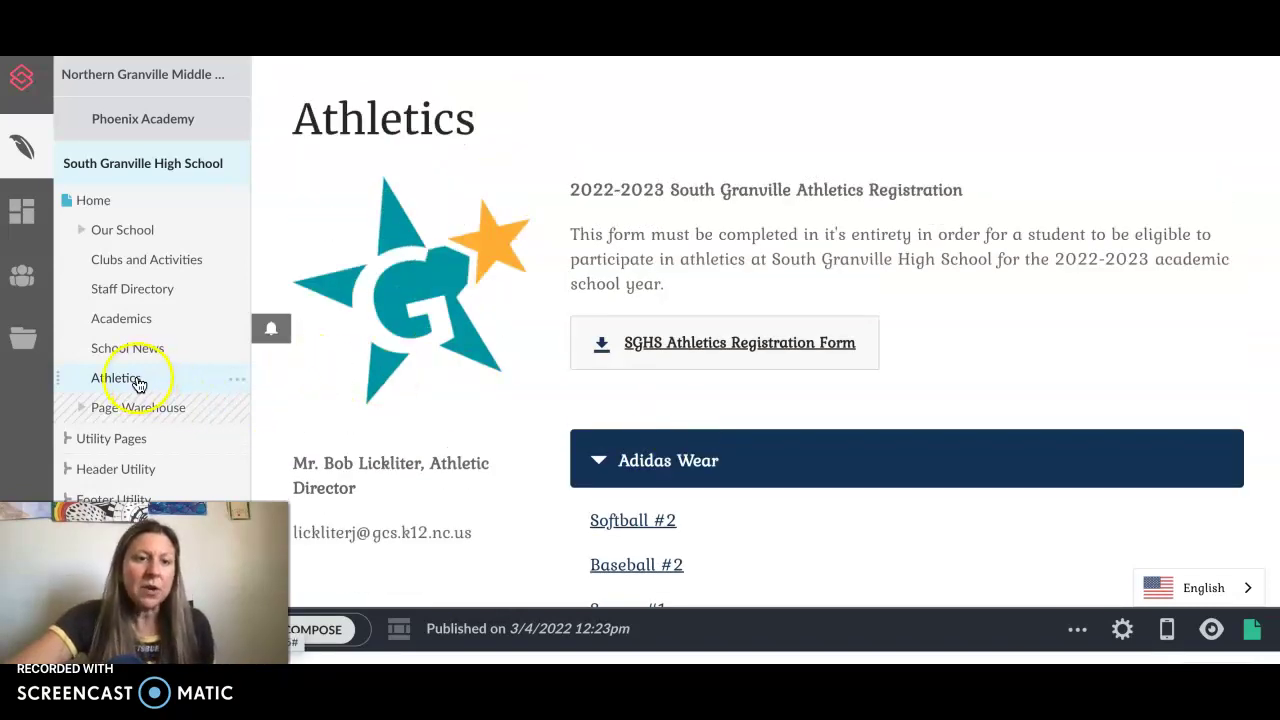
Start a new page under Athletics and name it "SGHS Softball".
{"action": "left_click", "coordinate": [237, 379]}
{"action": "left_click", "coordinate": [315, 388]}
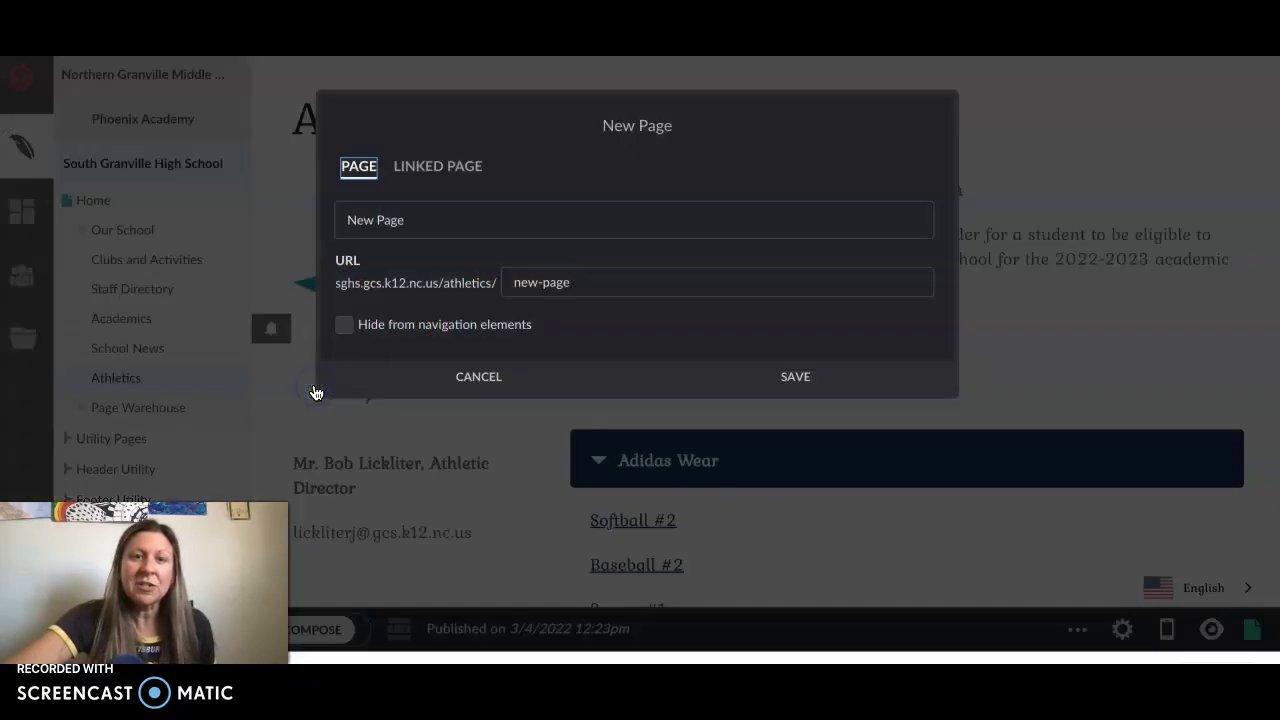
{"action": "triple_click", "coordinate": [383, 230]}
{"action": "type", "text": "SGHS Softball"}
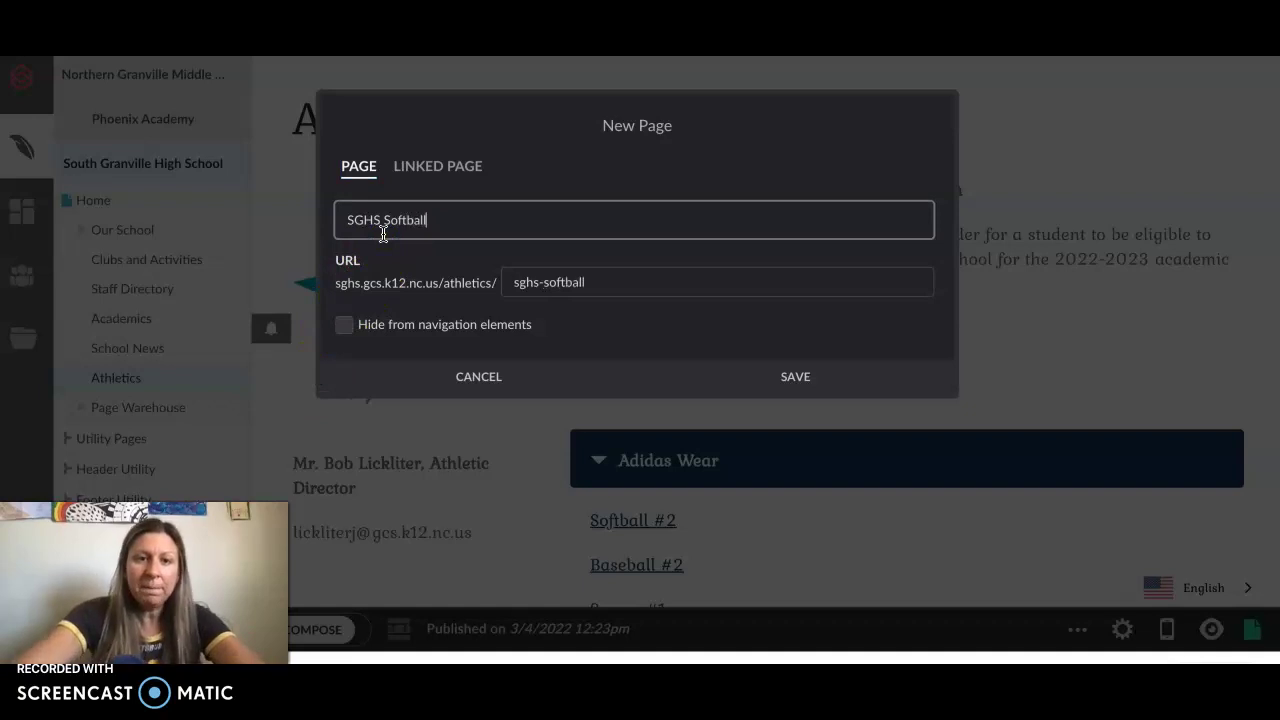
{"action": "left_click", "coordinate": [370, 247]}
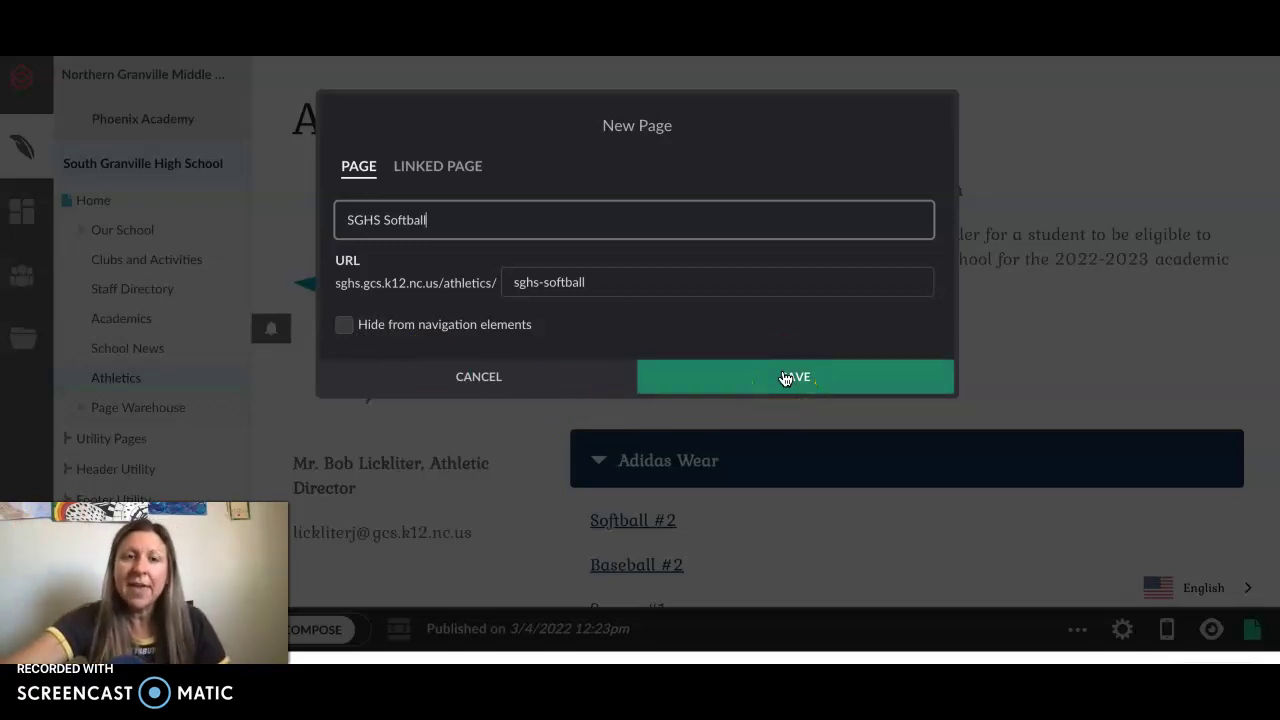
Check the Linked Page options, return to the regular Page type and save the new page.
{"action": "left_click", "coordinate": [443, 166]}
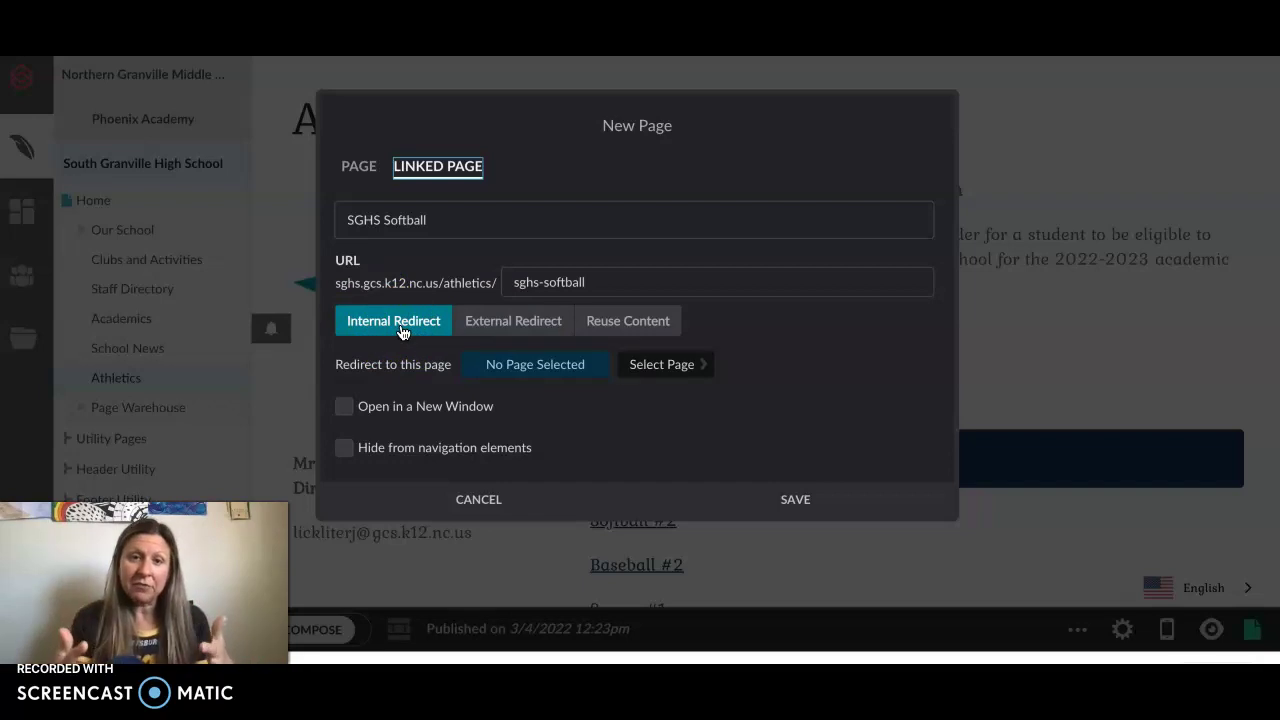
{"action": "left_click", "coordinate": [356, 168]}
{"action": "left_click", "coordinate": [366, 224]}
{"action": "left_click", "coordinate": [786, 384]}
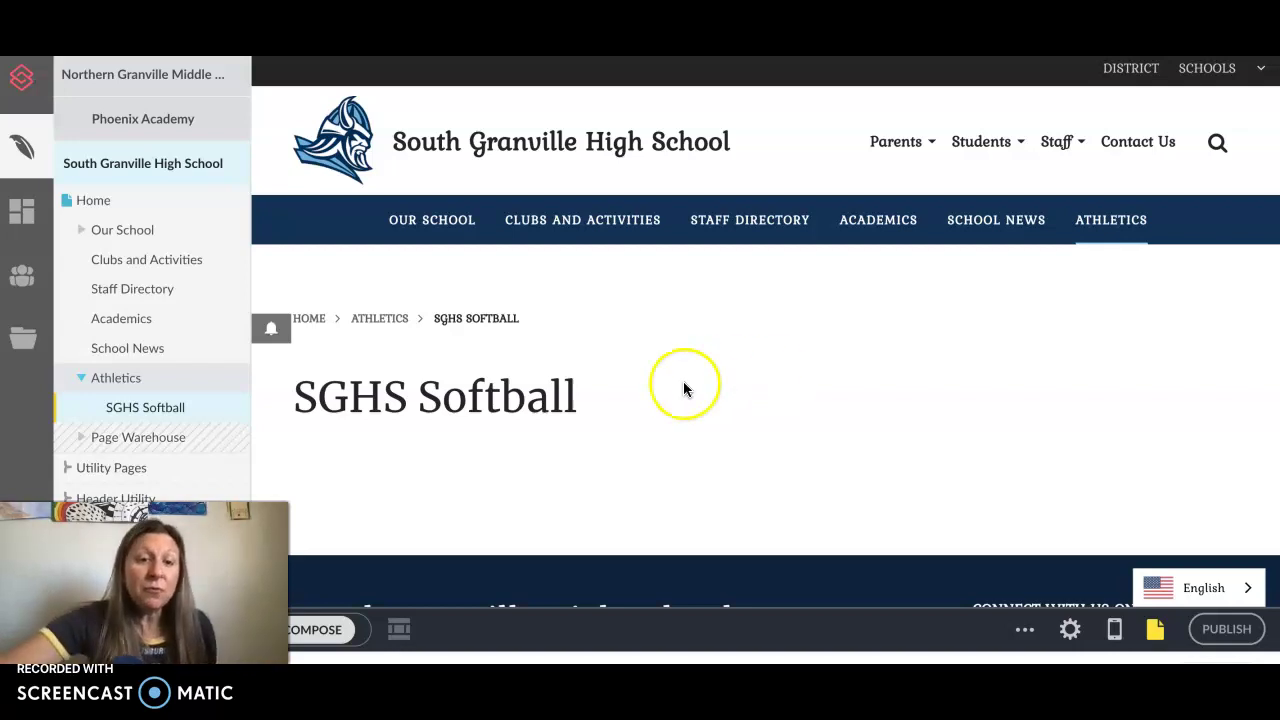
Turn on Compose mode for the SGHS Softball page.
{"action": "left_click", "coordinate": [325, 633]}
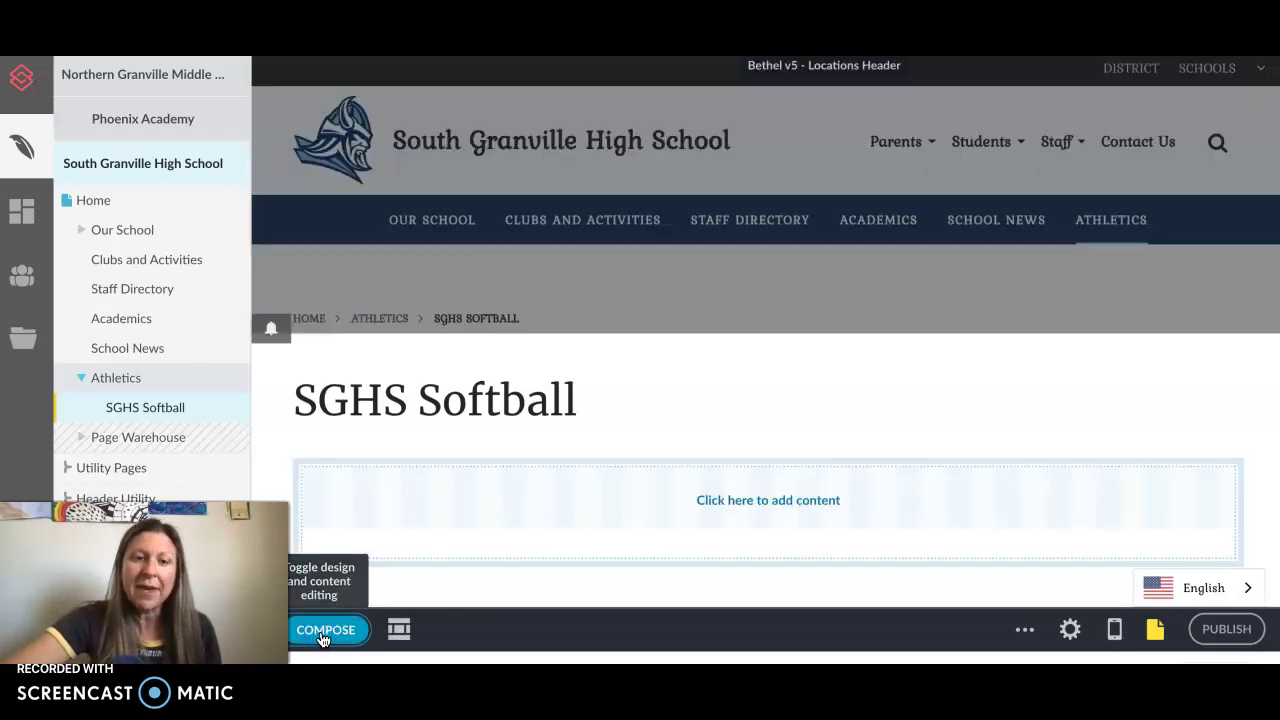
{"action": "scroll", "coordinate": [777, 457], "scroll_direction": "down", "scroll_amount": 1}
{"action": "mouse_move", "coordinate": [729, 474]}
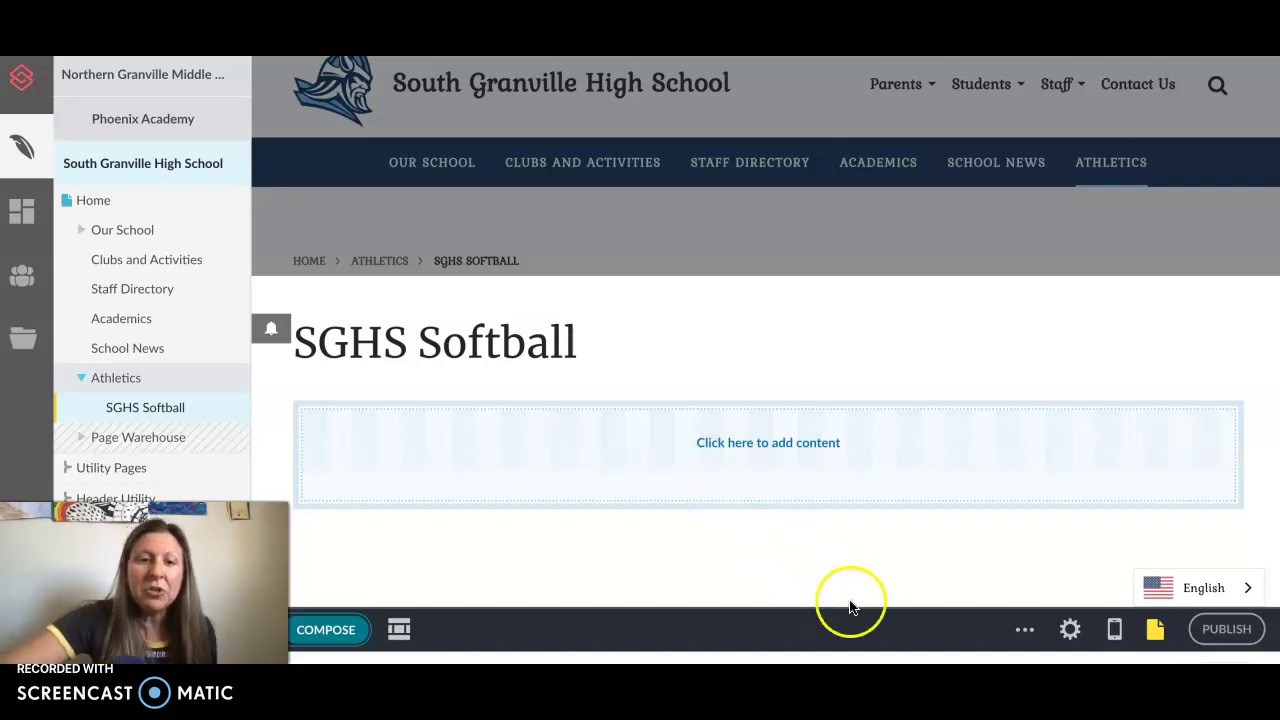
Compare page layouts for SGHS Softball and select the two-column one with a narrow left and a wide right column.
{"action": "left_click", "coordinate": [398, 632]}
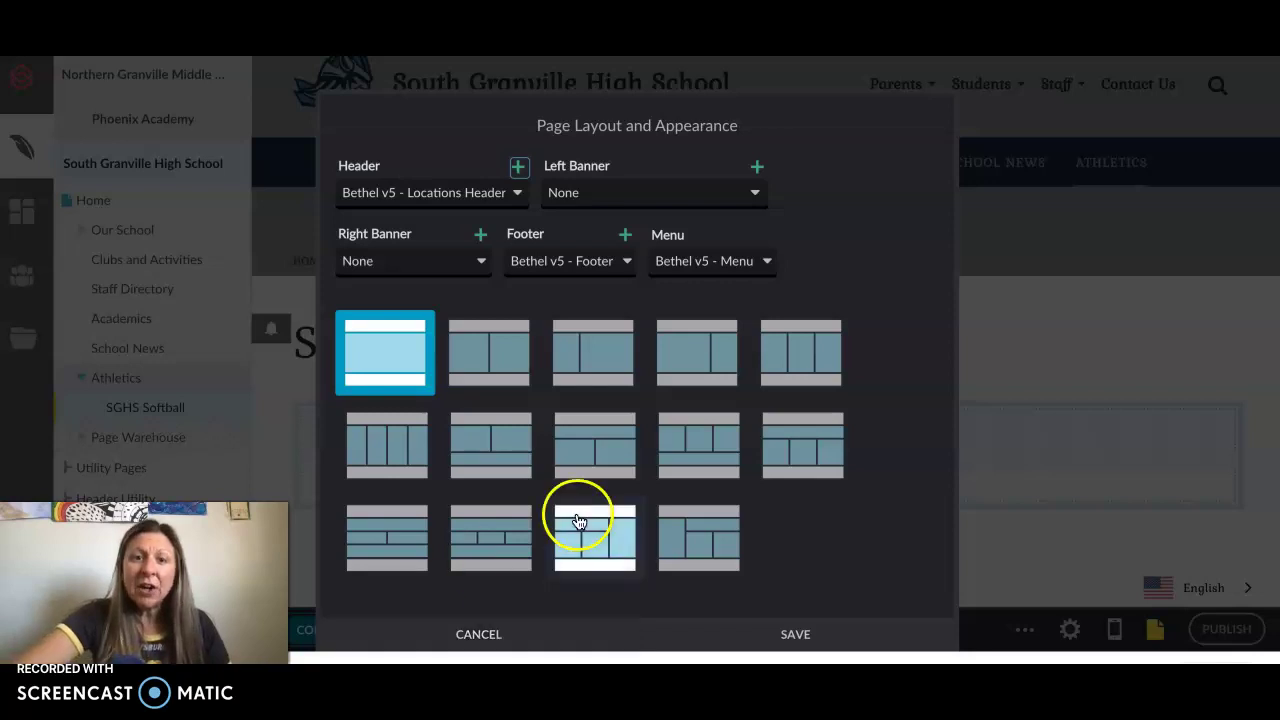
{"action": "scroll", "coordinate": [580, 517], "scroll_direction": "down", "scroll_amount": 1}
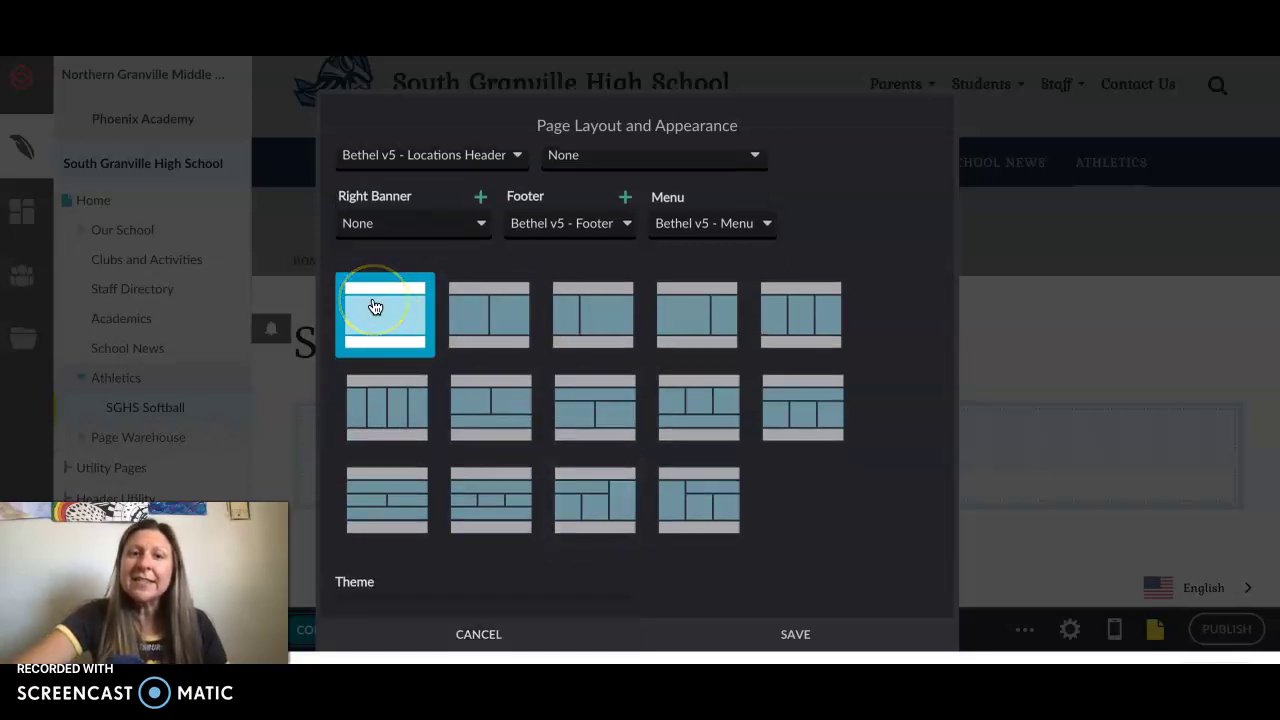
{"action": "left_click", "coordinate": [507, 311]}
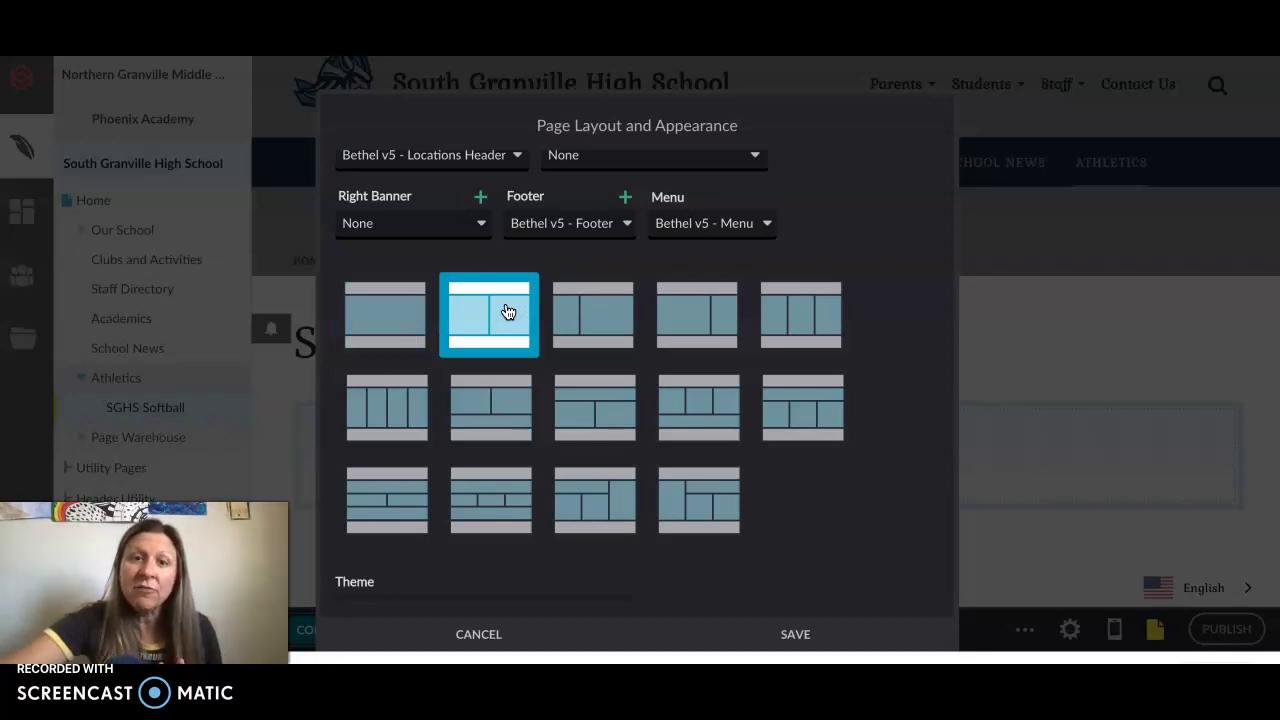
{"action": "left_click", "coordinate": [589, 313]}
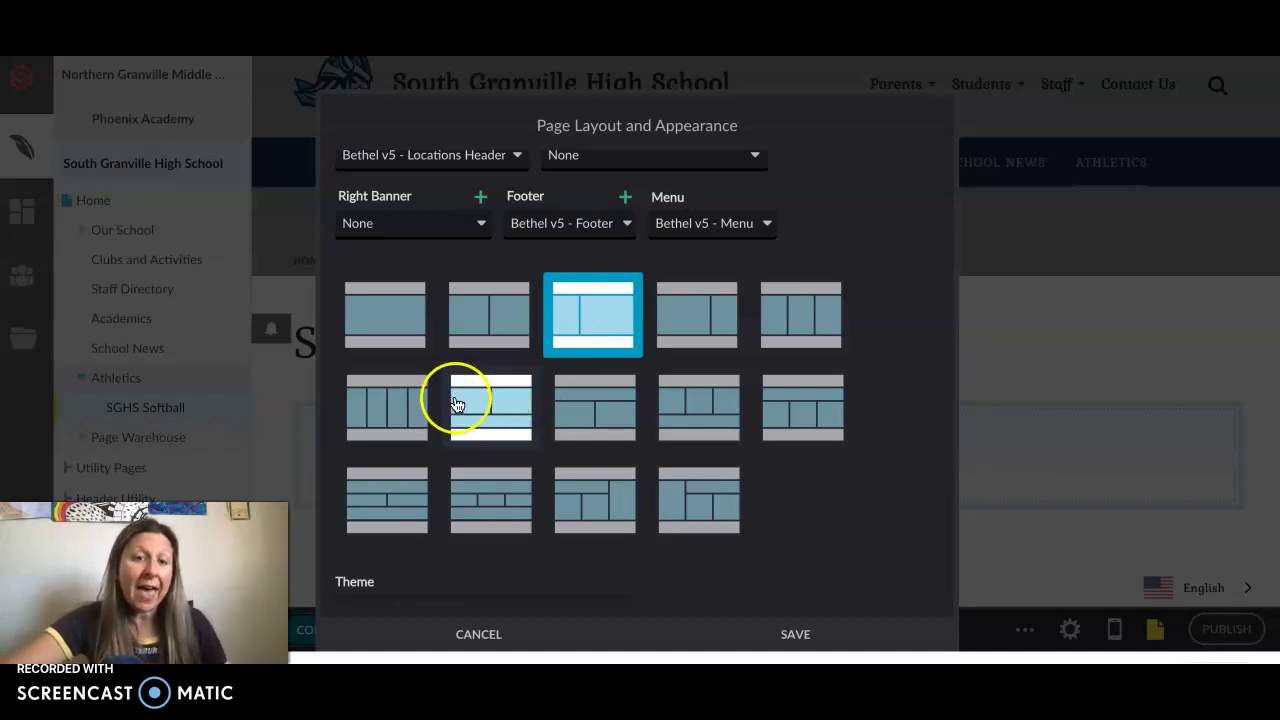
{"action": "left_click", "coordinate": [790, 415]}
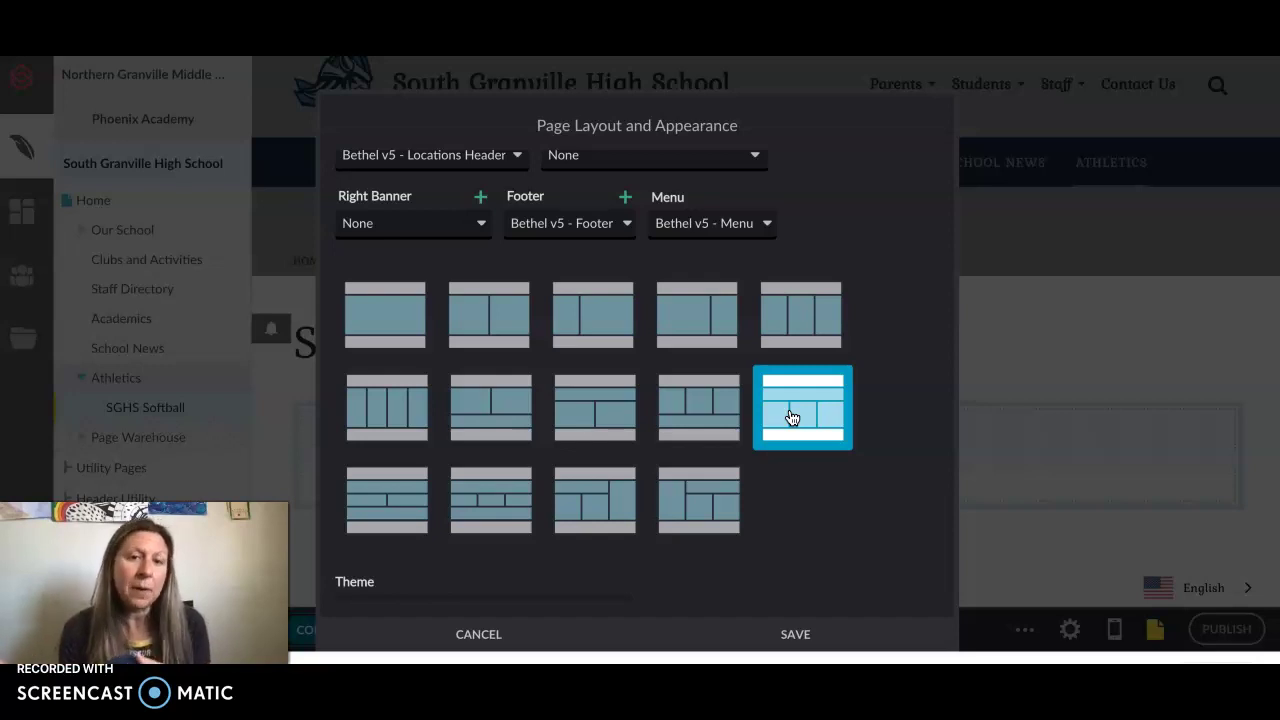
{"action": "left_click", "coordinate": [591, 316]}
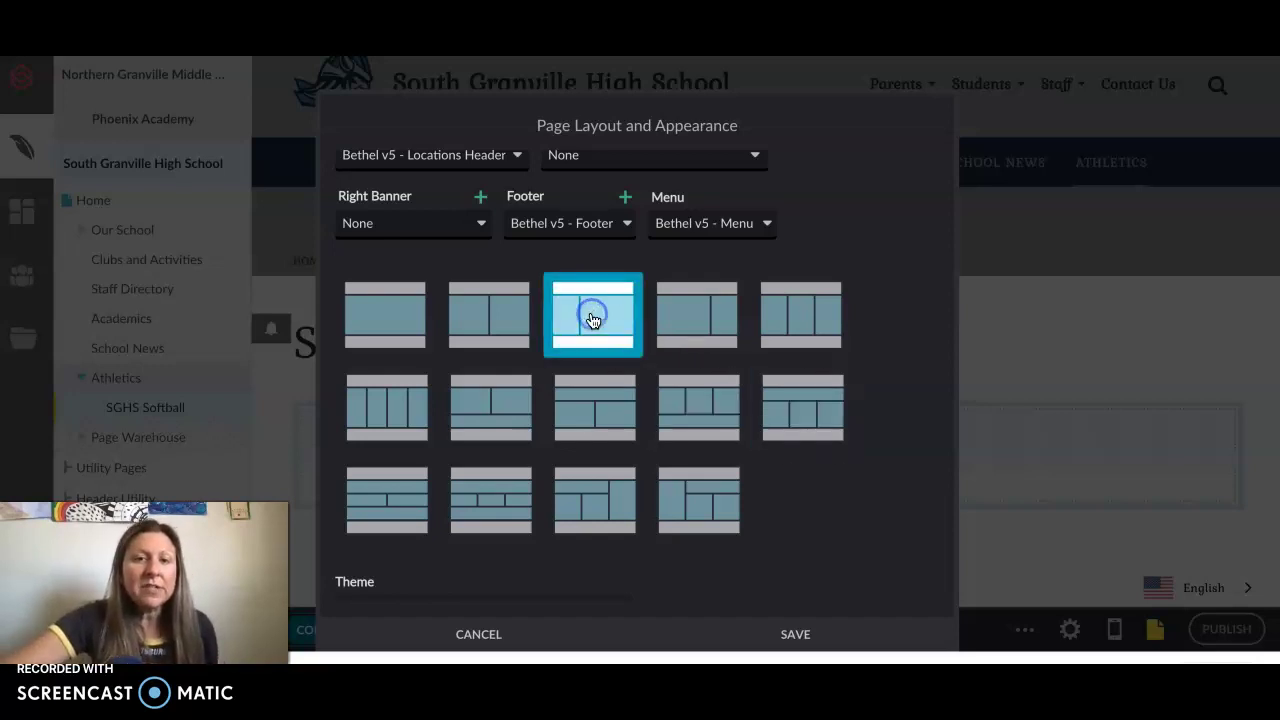
{"action": "left_click", "coordinate": [608, 322]}
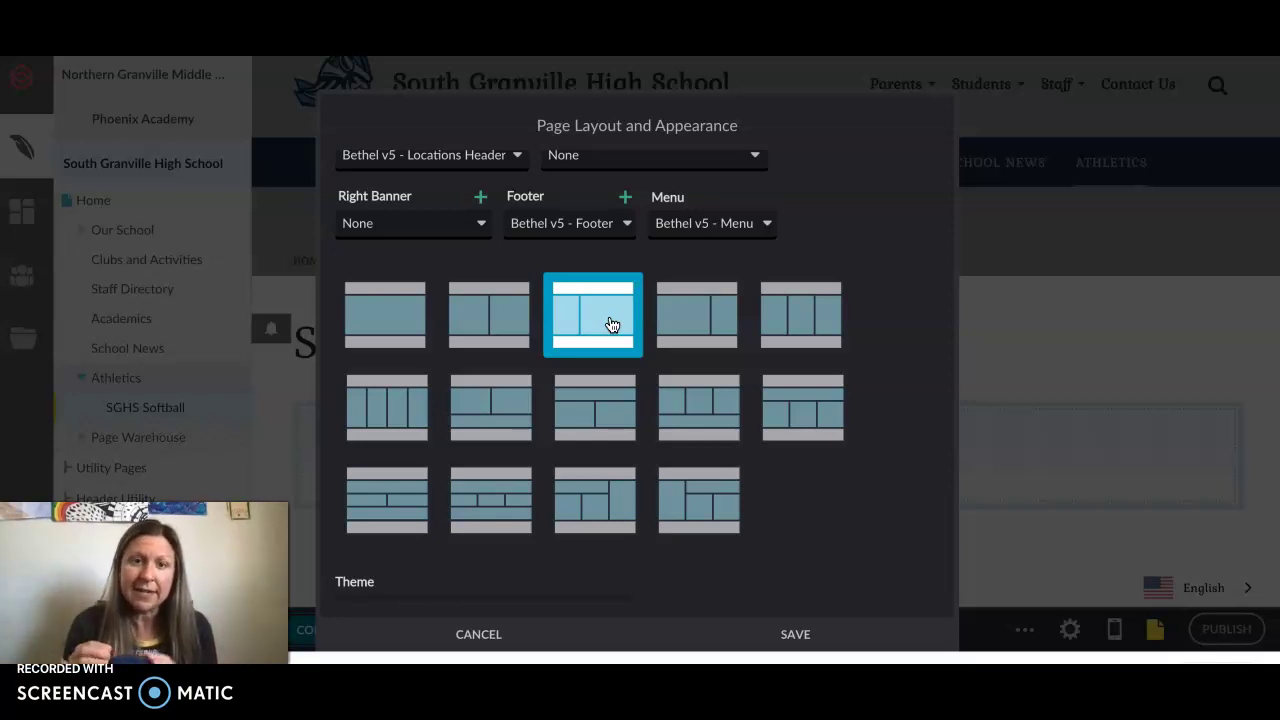
{"action": "left_click", "coordinate": [605, 322]}
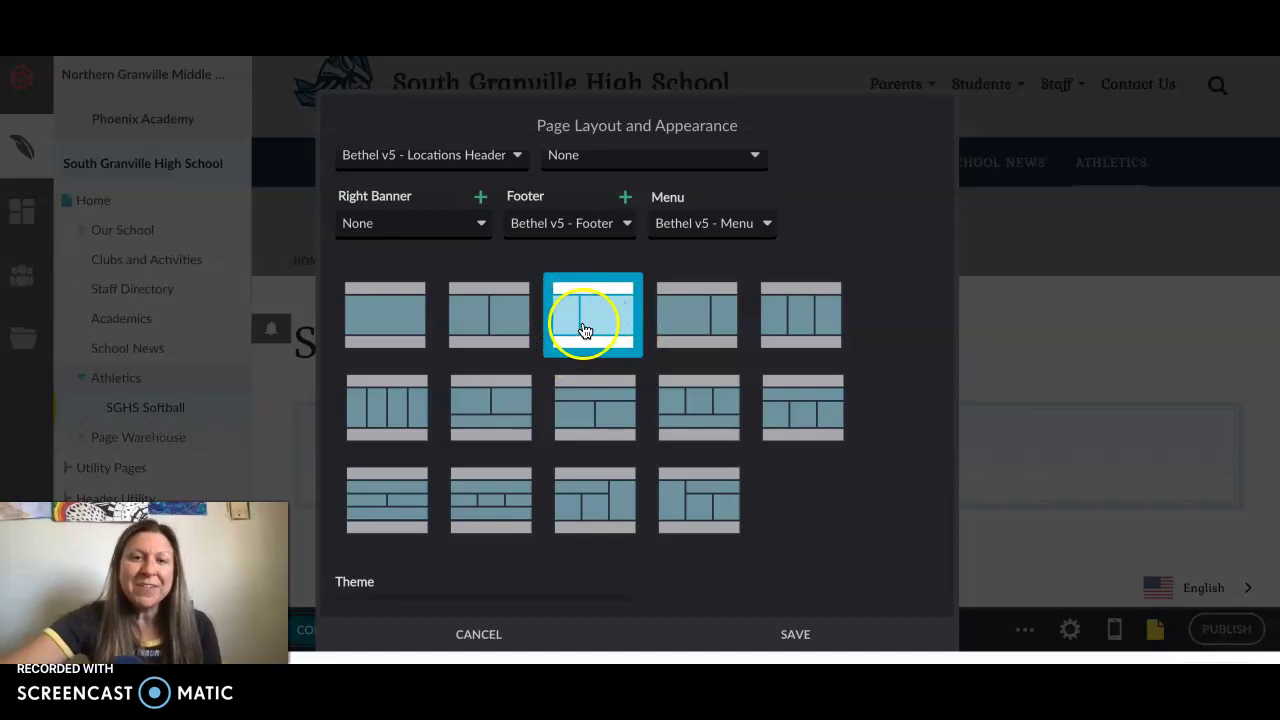
{"action": "left_click", "coordinate": [614, 317]}
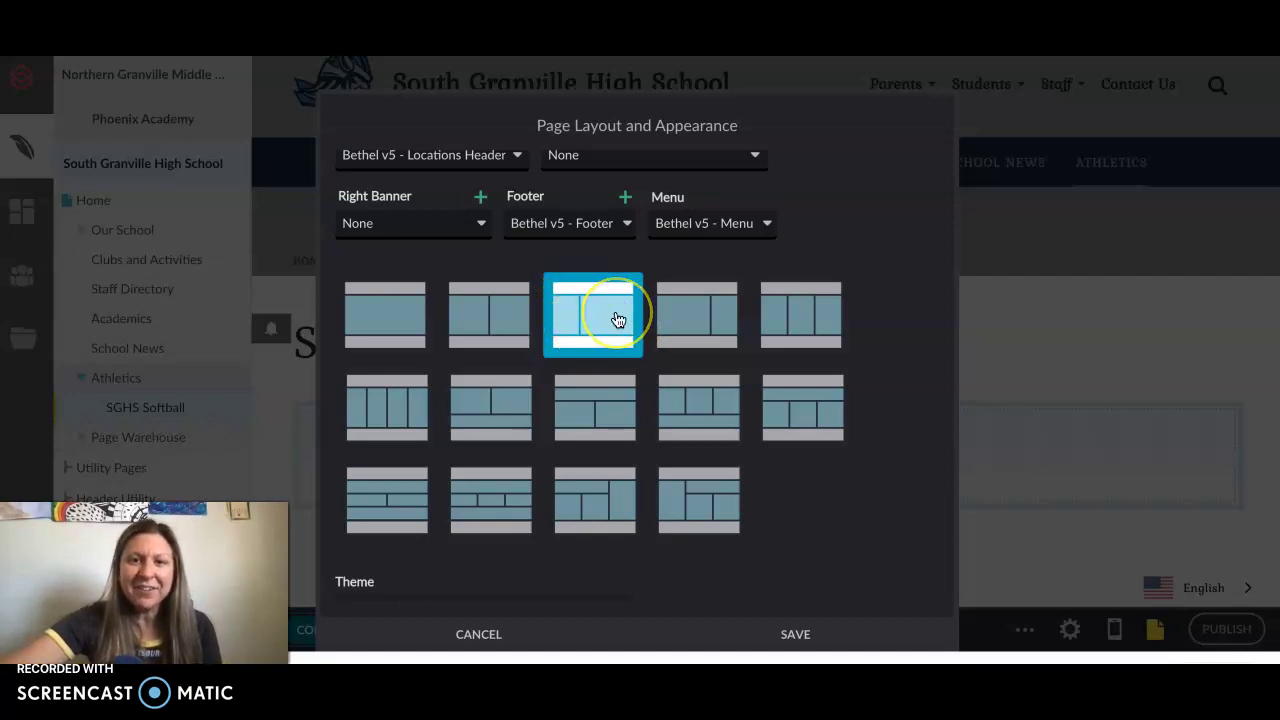
Check the available Left Banner choices, leave the banner set to None and save the page layout.
{"action": "left_click", "coordinate": [420, 240]}
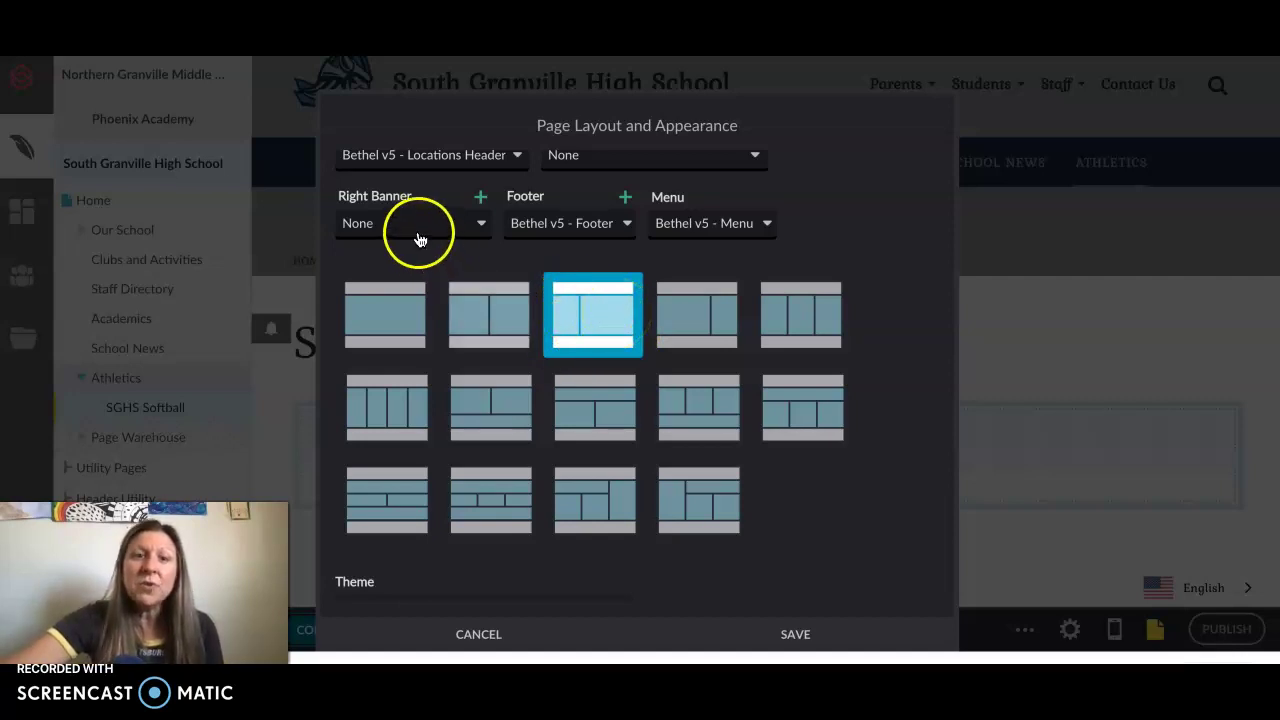
{"action": "left_click", "coordinate": [362, 177]}
{"action": "left_click", "coordinate": [358, 222]}
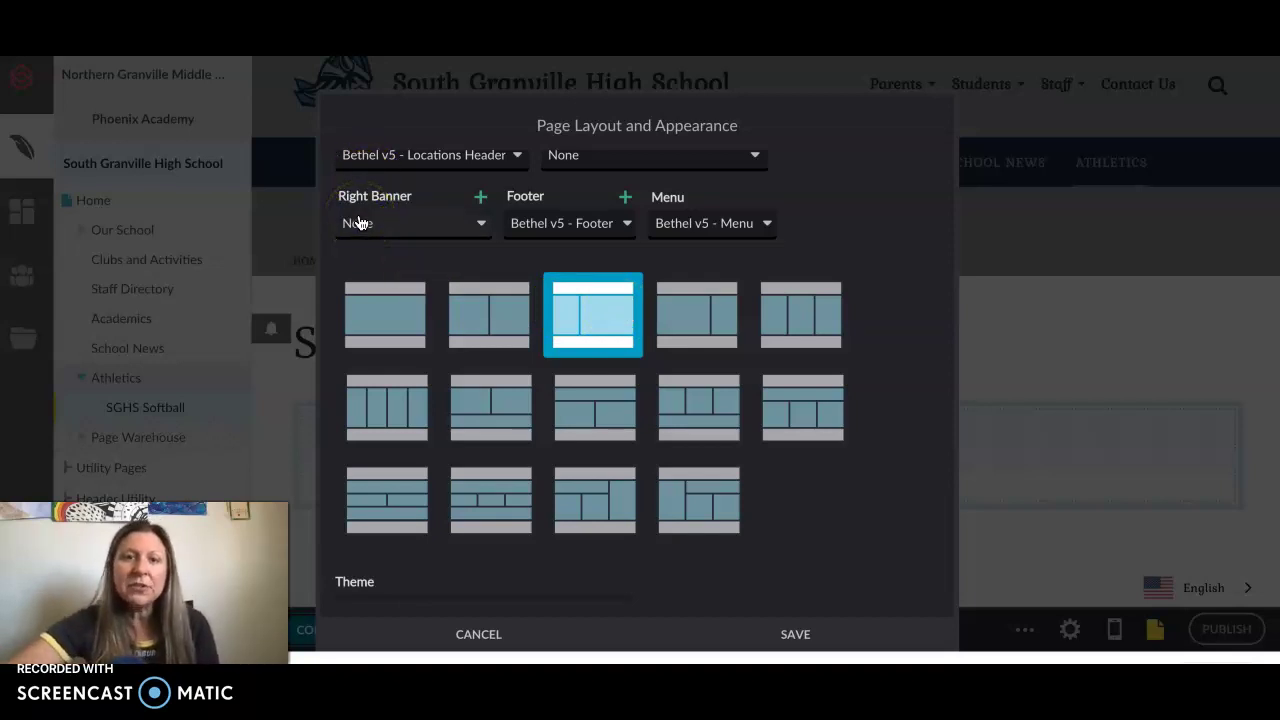
{"action": "scroll", "coordinate": [358, 222], "scroll_direction": "up", "scroll_amount": 1}
{"action": "left_click", "coordinate": [595, 212]}
{"action": "left_click", "coordinate": [594, 201]}
{"action": "left_click", "coordinate": [591, 230]}
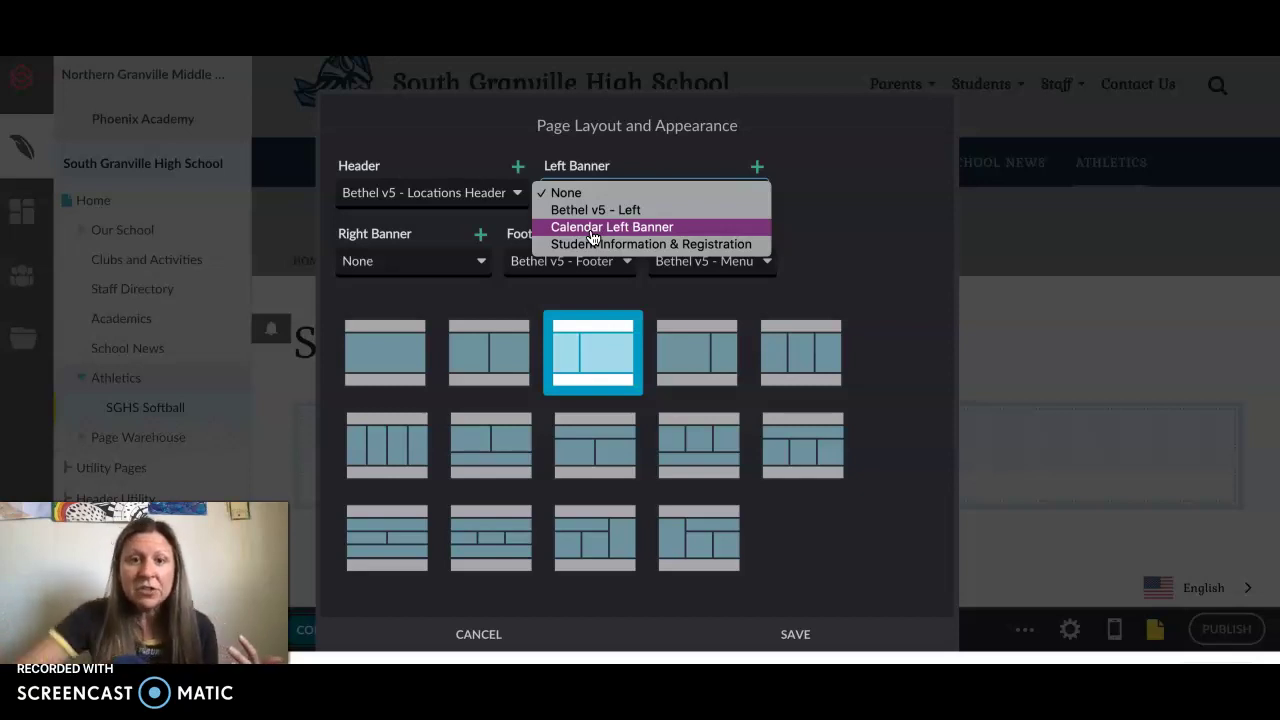
{"action": "left_click", "coordinate": [376, 252]}
{"action": "left_click", "coordinate": [391, 140]}
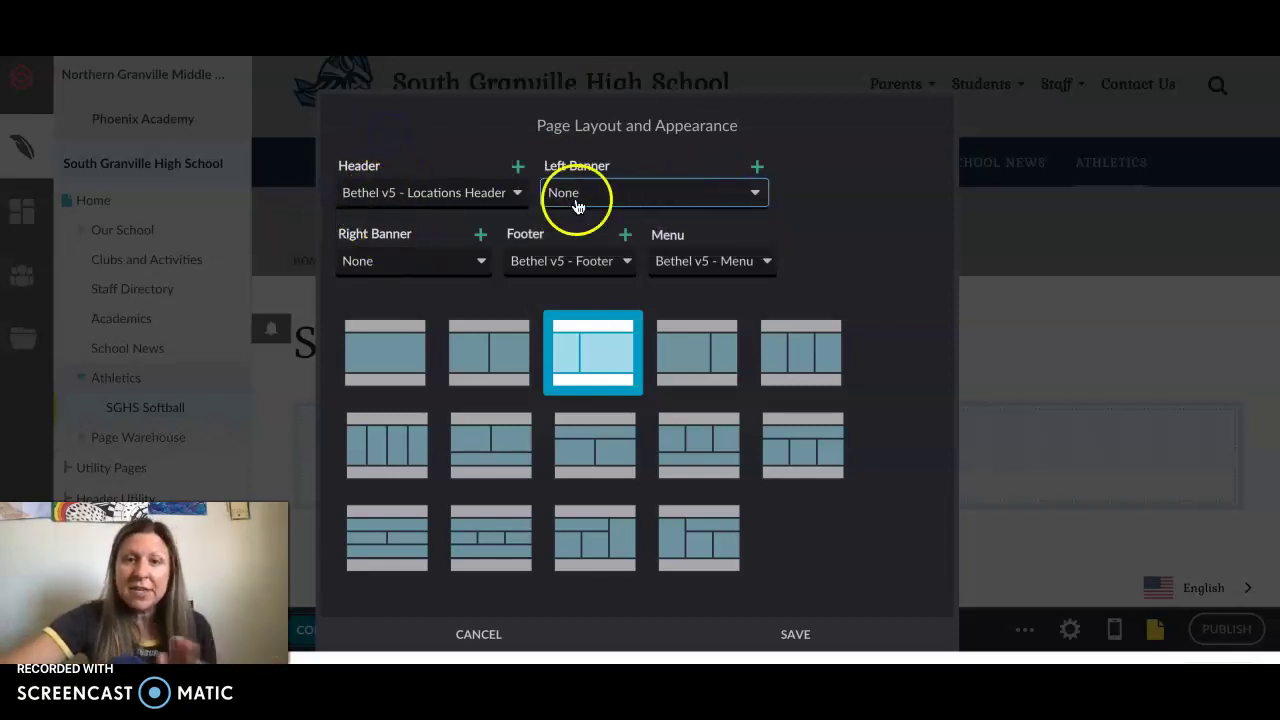
{"action": "left_click", "coordinate": [771, 627]}
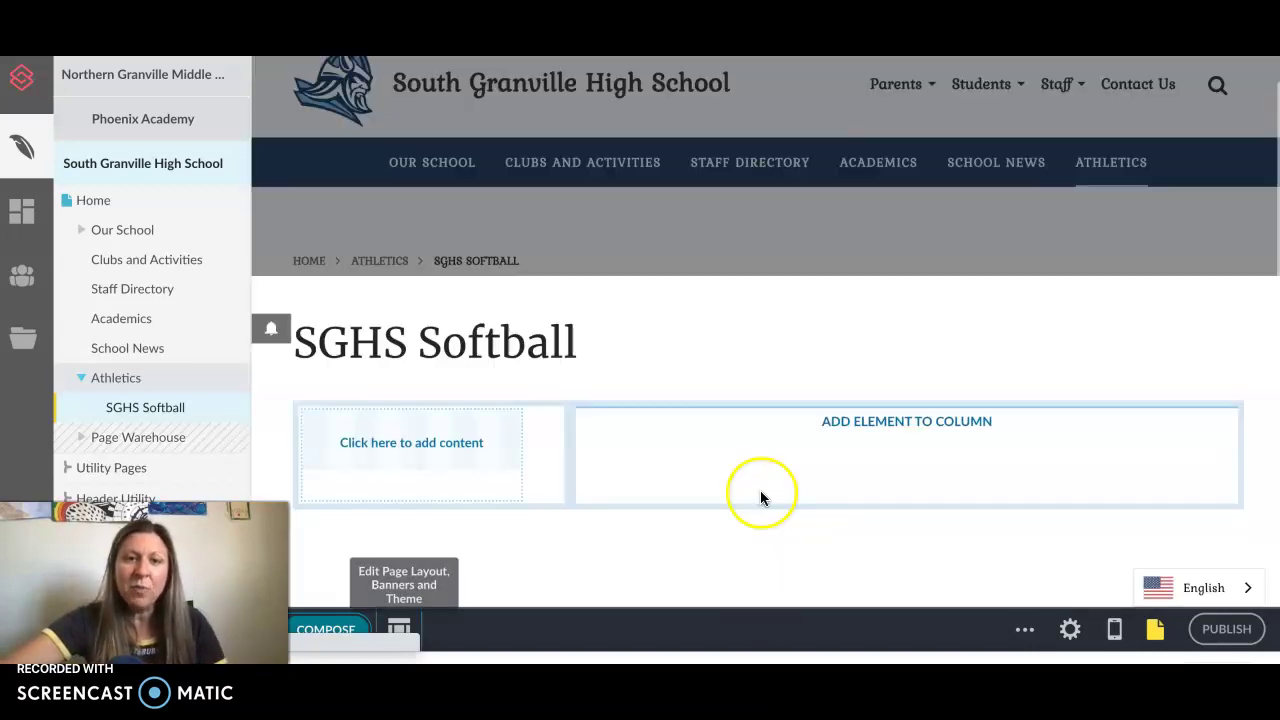
Add an Image element to the wide right column of the page.
{"action": "left_click", "coordinate": [880, 424]}
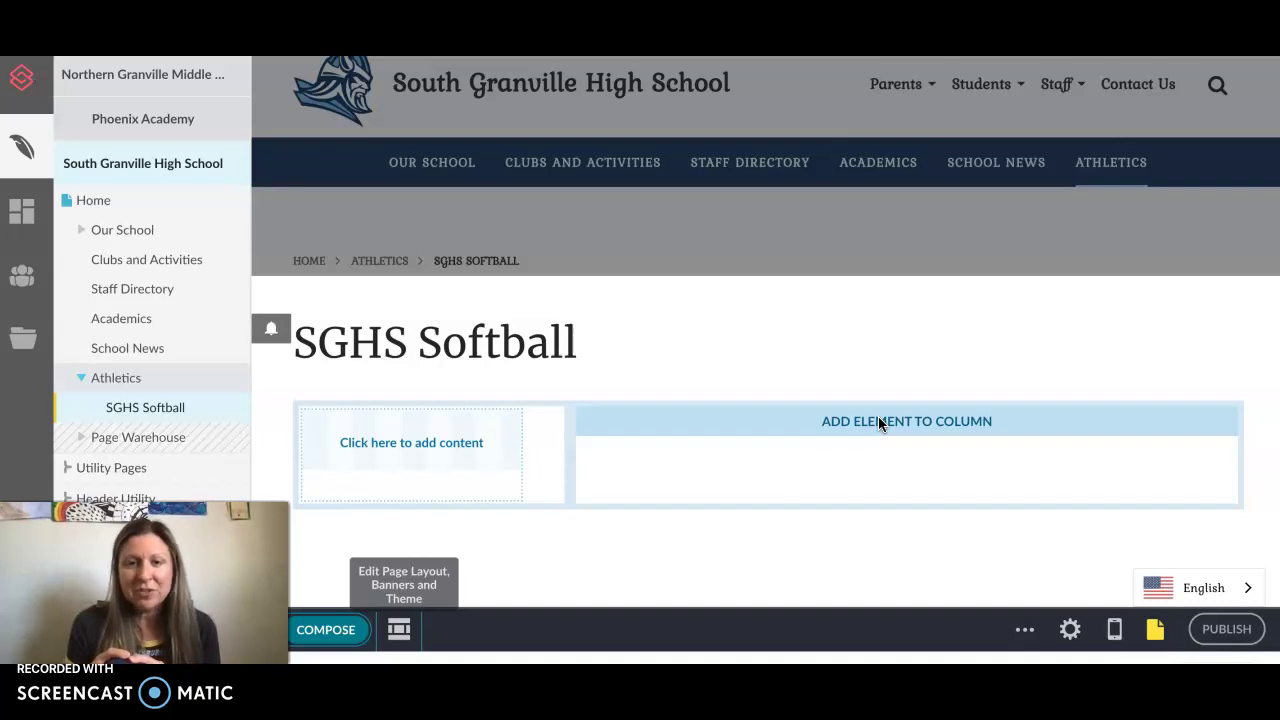
{"action": "left_click", "coordinate": [878, 421]}
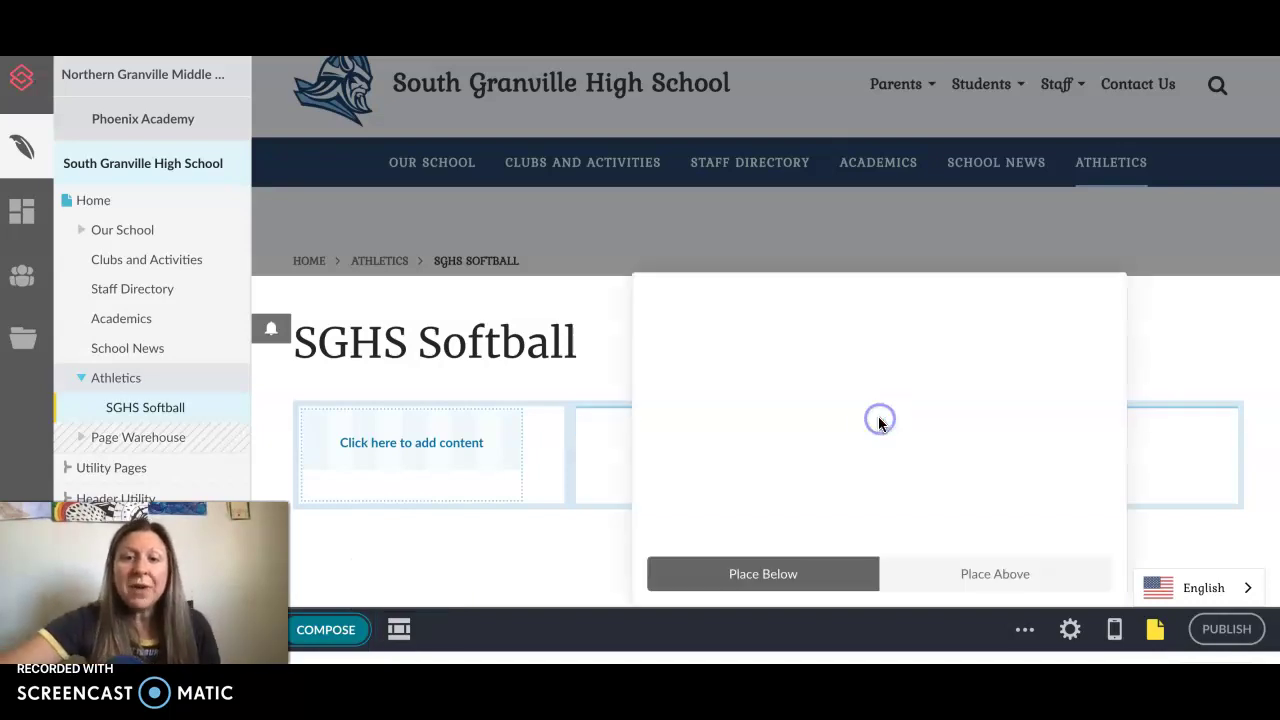
{"action": "left_click", "coordinate": [1027, 365]}
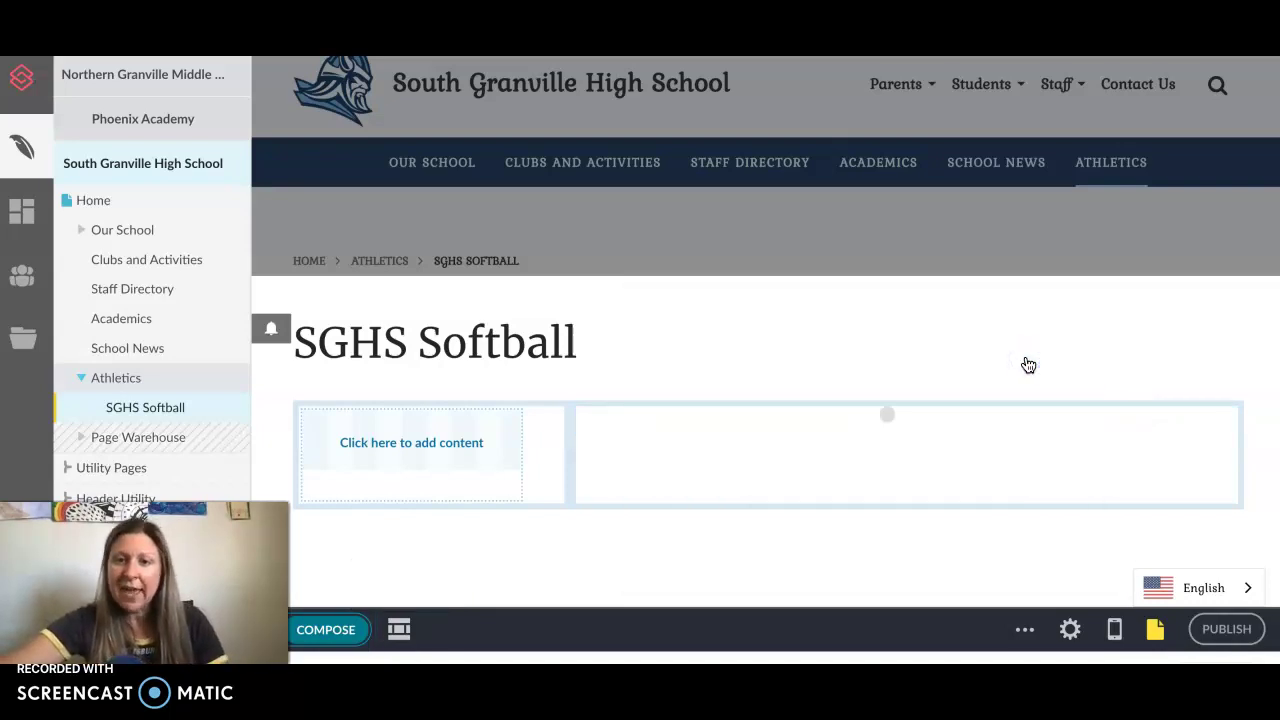
Enter the text "Content Element Practice" in the content element of the narrow left column.
{"action": "left_click", "coordinate": [372, 412]}
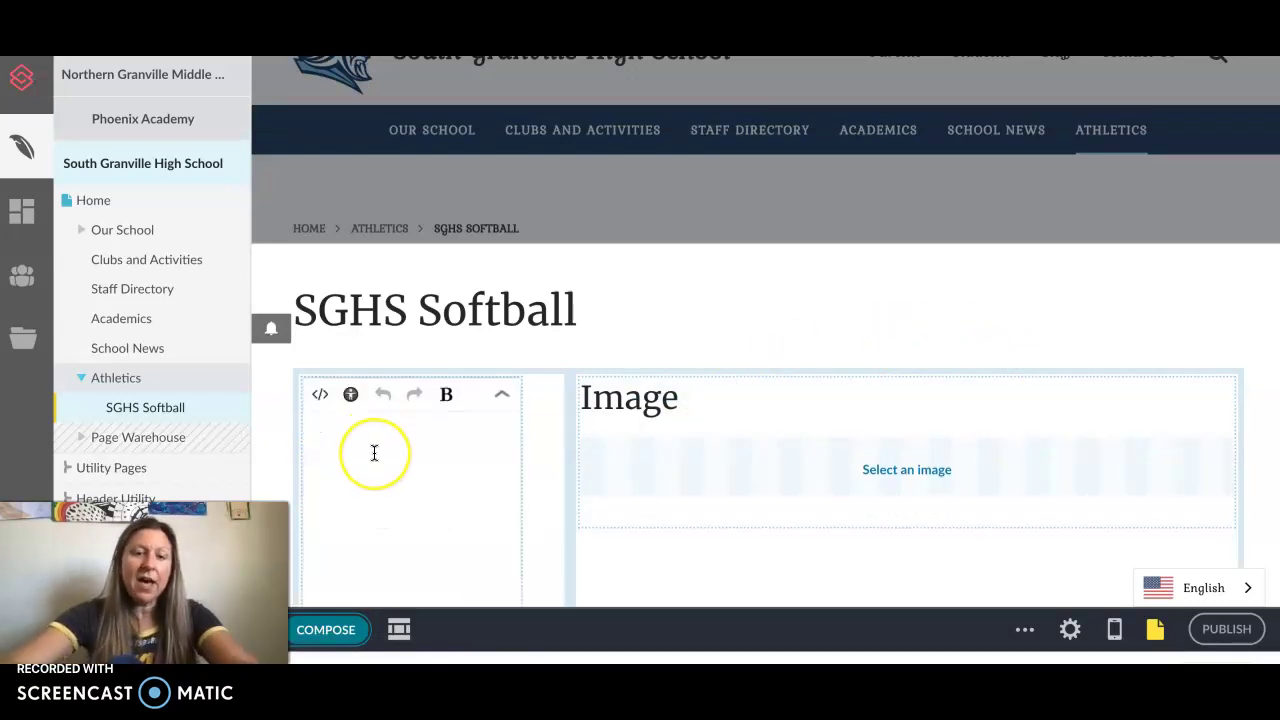
{"action": "type", "text": "Content Eleme"}
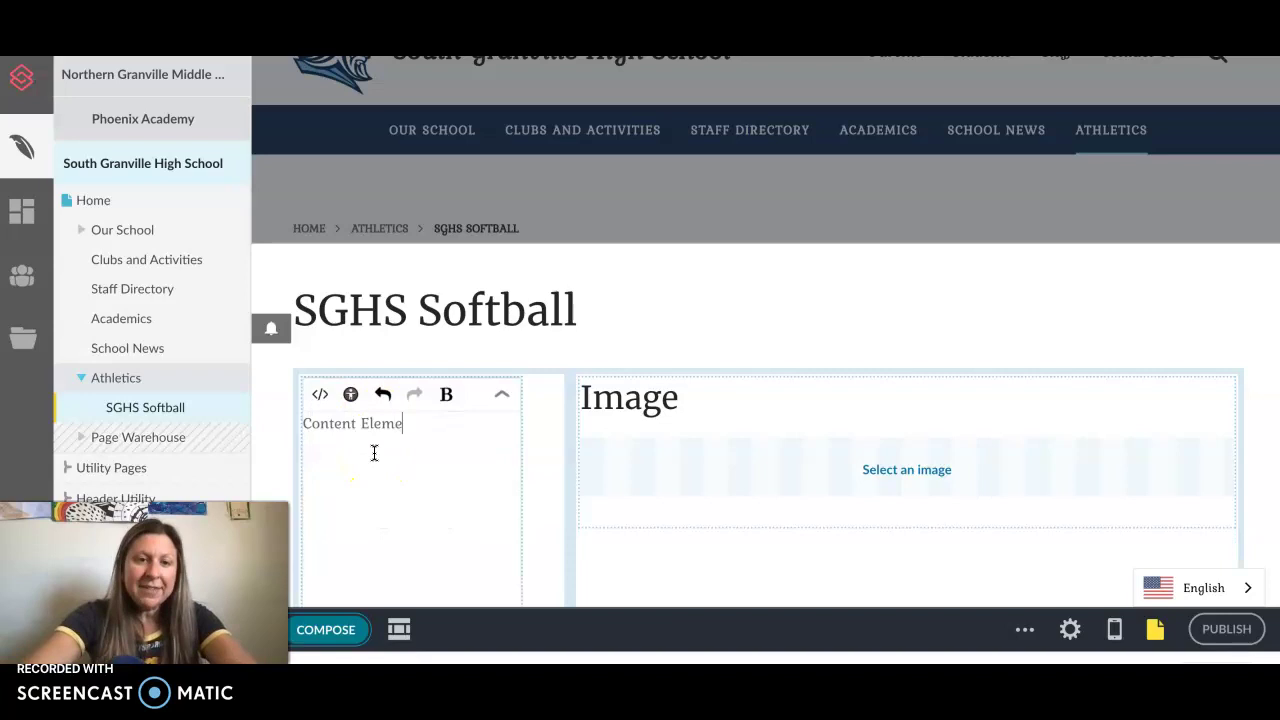
{"action": "type", "text": "nt Practice"}
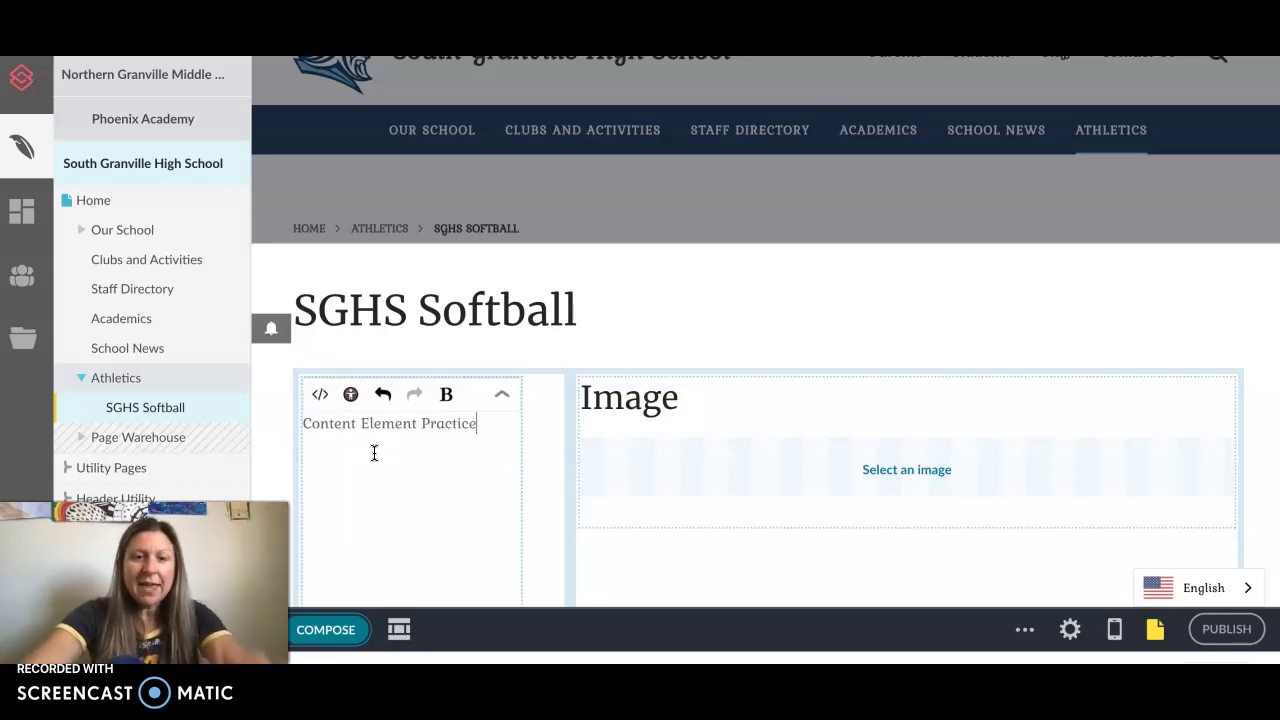